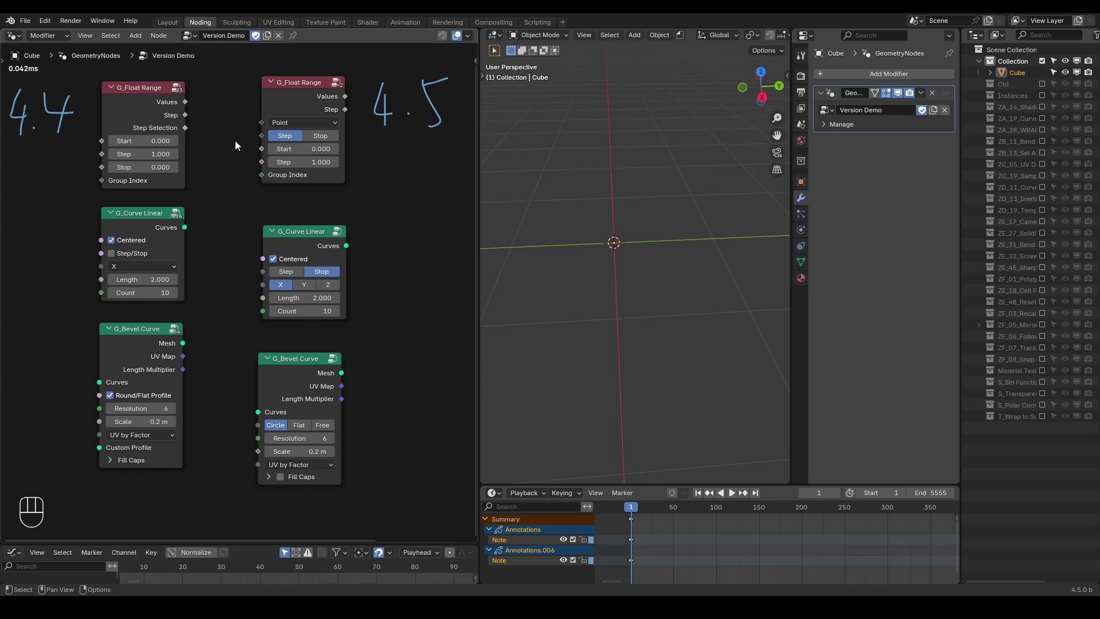
# Step: Annotate the 4.5 G_Float Range node with an arrow and a brace, and try its Stop mode before returning it to Step
pyautogui.moveTo(223, 136); pyautogui.dragTo(261, 147)
pyautogui.click(317, 139)
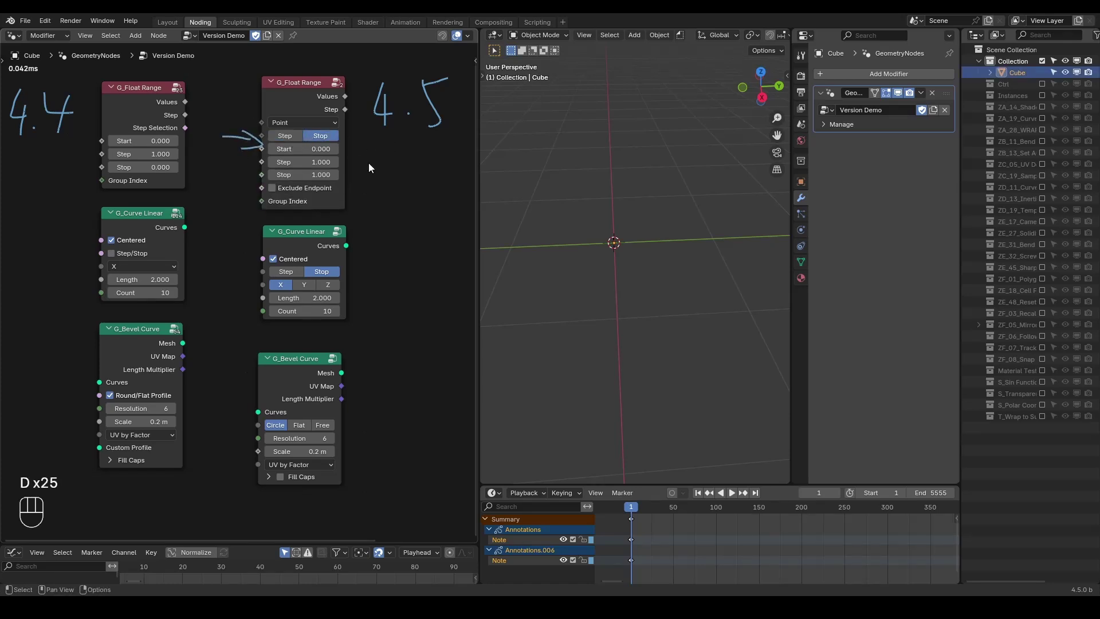
pyautogui.moveTo(352, 165)
pyautogui.mouseDown()
pyautogui.moveTo(367, 182)
pyautogui.moveTo(353, 204)
pyautogui.mouseUp()
pyautogui.click(294, 137)
pyautogui.click(317, 135)
pyautogui.click(294, 135)
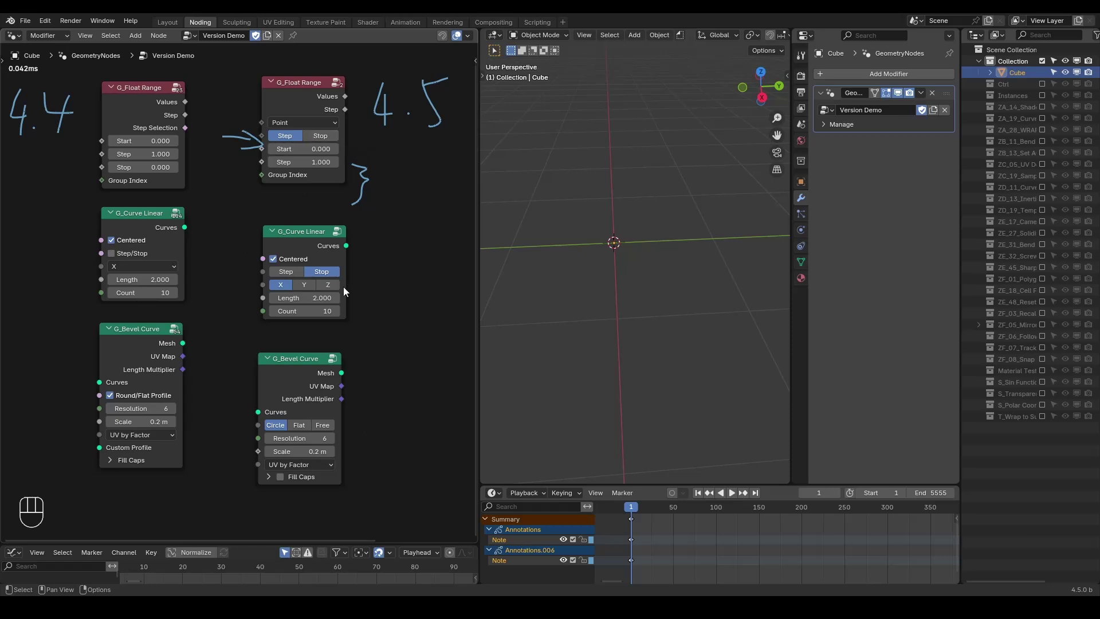
# Step: Try the axis and Step/Stop options on the 4.5 G_Curve Linear node, leaving X and Step active, and draw two lines from the 4.4 version to it
pyautogui.click(323, 284)
pyautogui.click(282, 284)
pyautogui.click(288, 272)
pyautogui.click(314, 271)
pyautogui.click(293, 273)
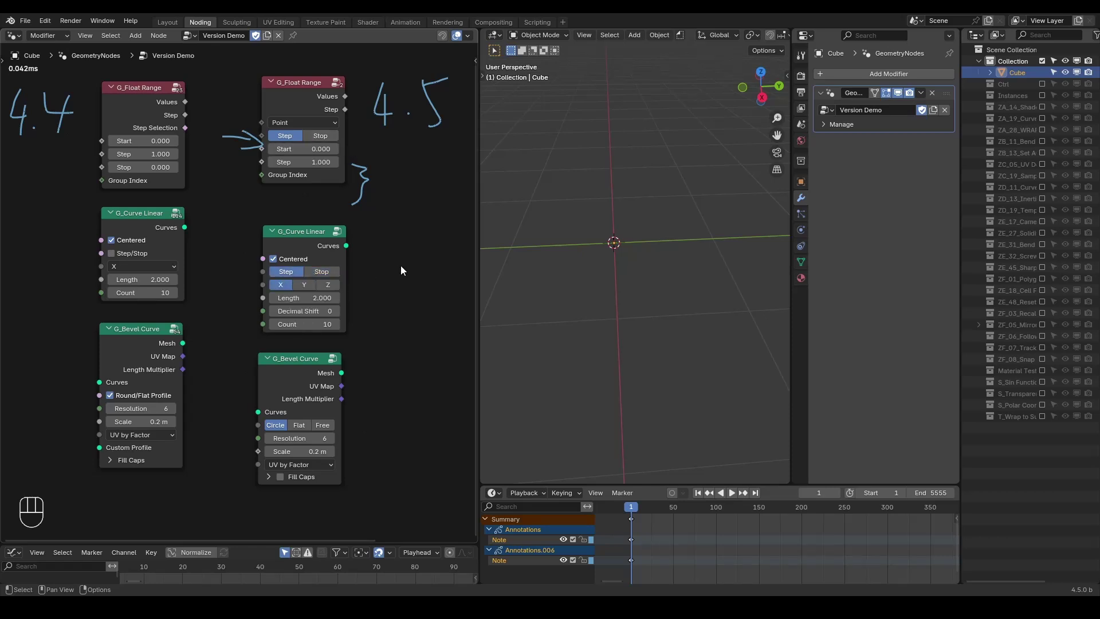
pyautogui.moveTo(188, 253); pyautogui.dragTo(252, 270)
pyautogui.moveTo(189, 258); pyautogui.dragTo(260, 277)
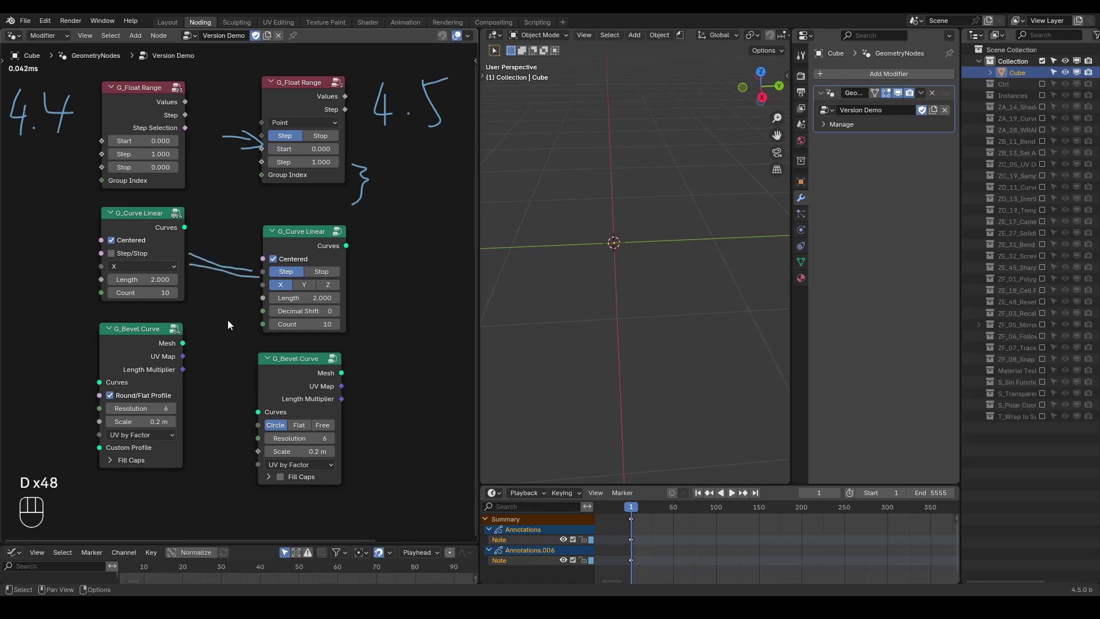
# Step: Draw a line from the 4.4 Round/Flat Profile option to the 4.5 G_Bevel Curve profile choices, keep Circle, and expand that node's Fill Caps settings
pyautogui.moveTo(194, 396); pyautogui.dragTo(257, 428)
pyautogui.click(313, 427)
pyautogui.click(275, 425)
pyautogui.click(269, 476)
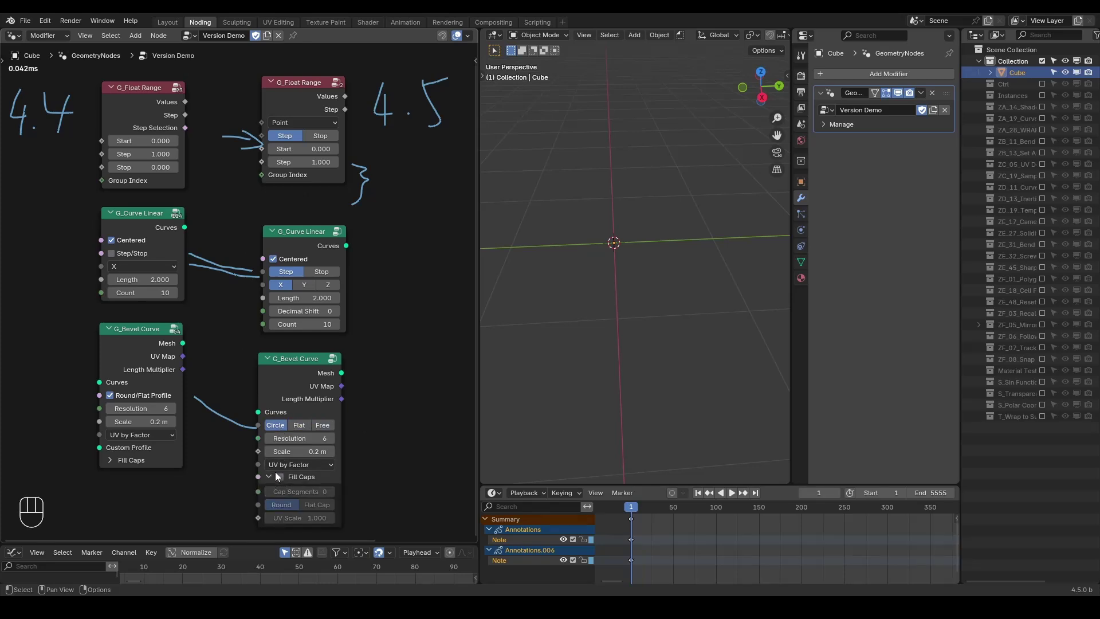
# Step: Toggle Round/Flat Profile off and on in the 4.4 G_Bevel Curve node and expand its Fill Caps settings
pyautogui.click(132, 395)
pyautogui.click(132, 395)
pyautogui.click(123, 460)
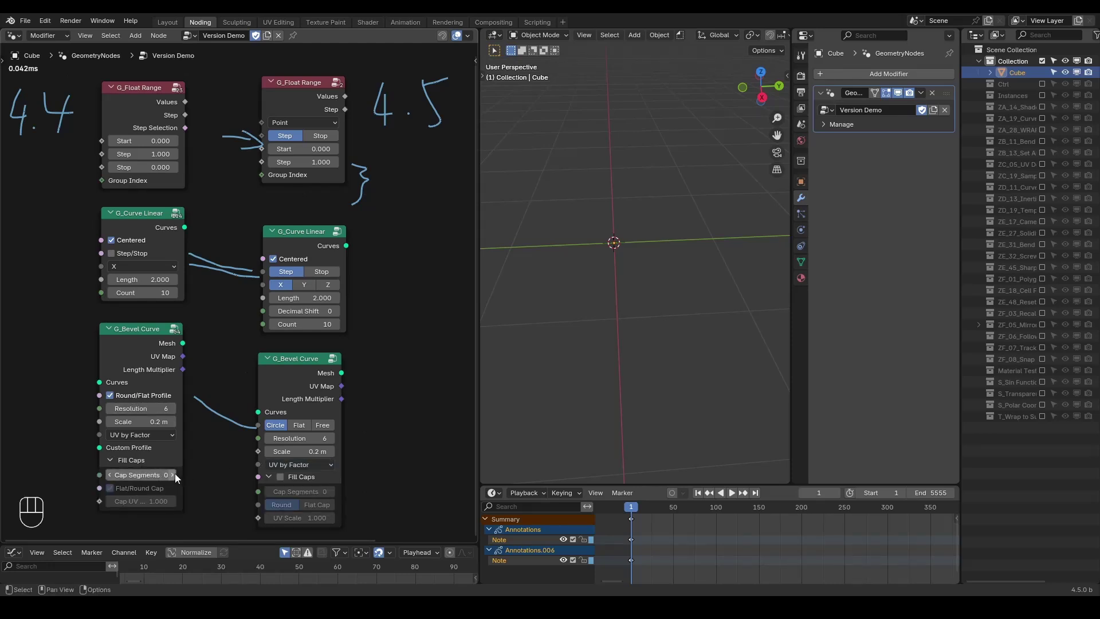
pyautogui.moveTo(172, 475); pyautogui.dragTo(172, 475)
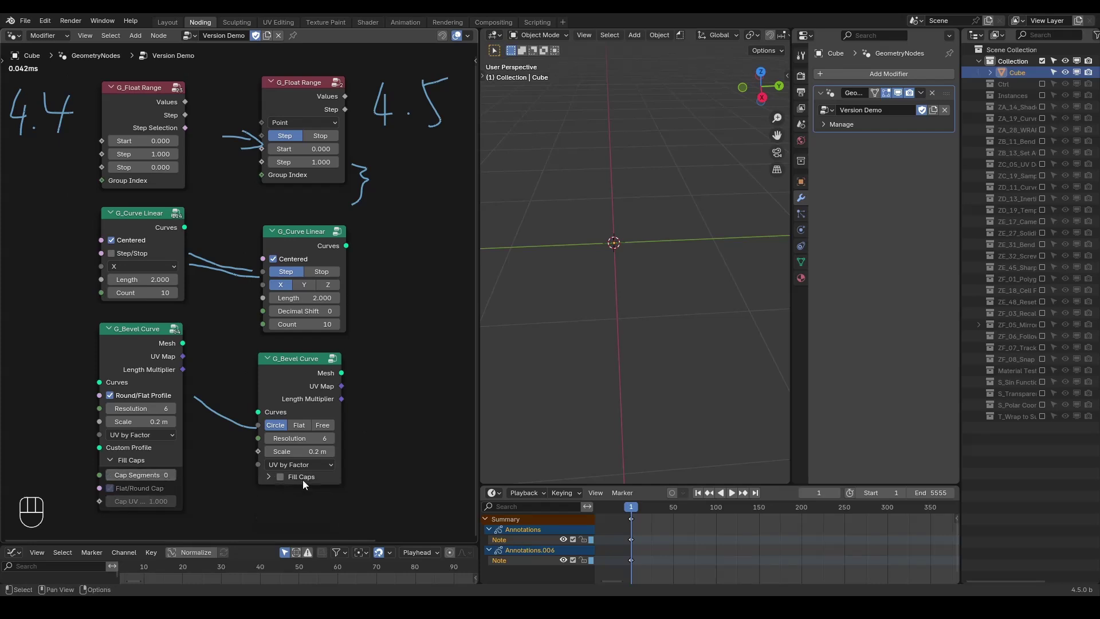
# Step: Enable Fill Caps on the 4.5 G_Bevel Curve node and set its Cap Segments to 1
pyautogui.click(280, 477)
pyautogui.moveTo(312, 488); pyautogui.dragTo(327, 489)
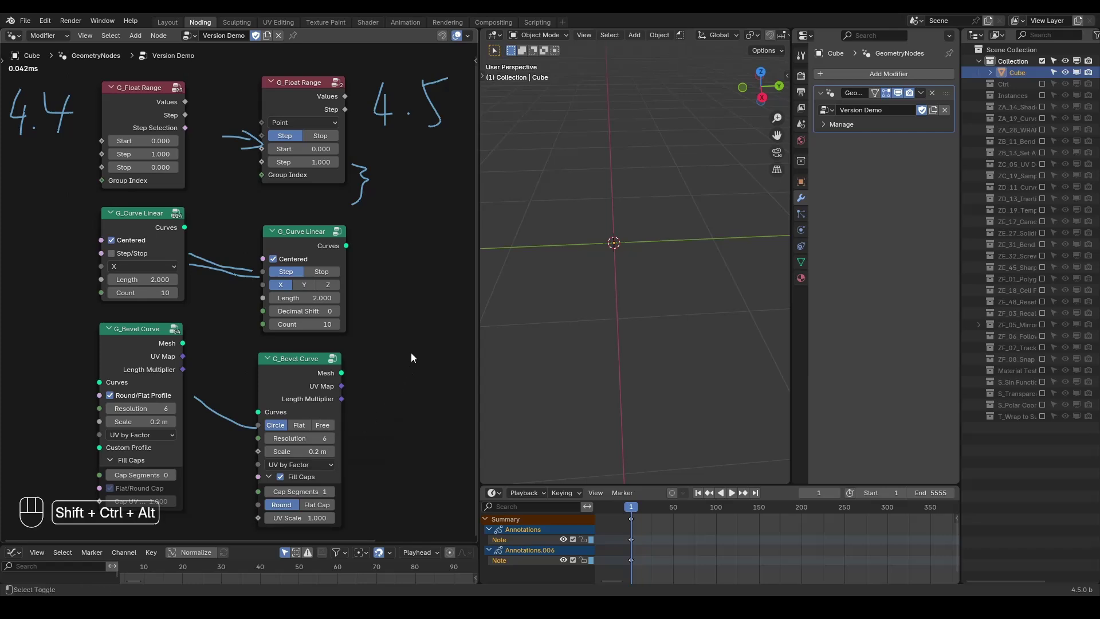
pyautogui.hotkey('ctrl', 'alt', 'shift', 'q')
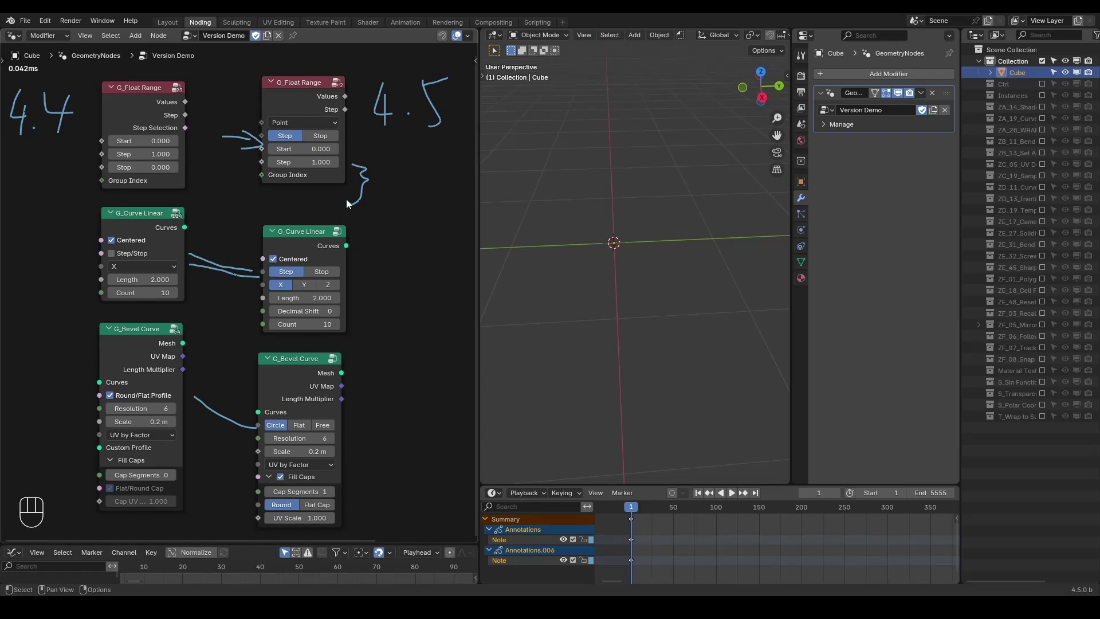
# Step: Browse the list of available node trees through the ZA demo trees
pyautogui.click(189, 36)
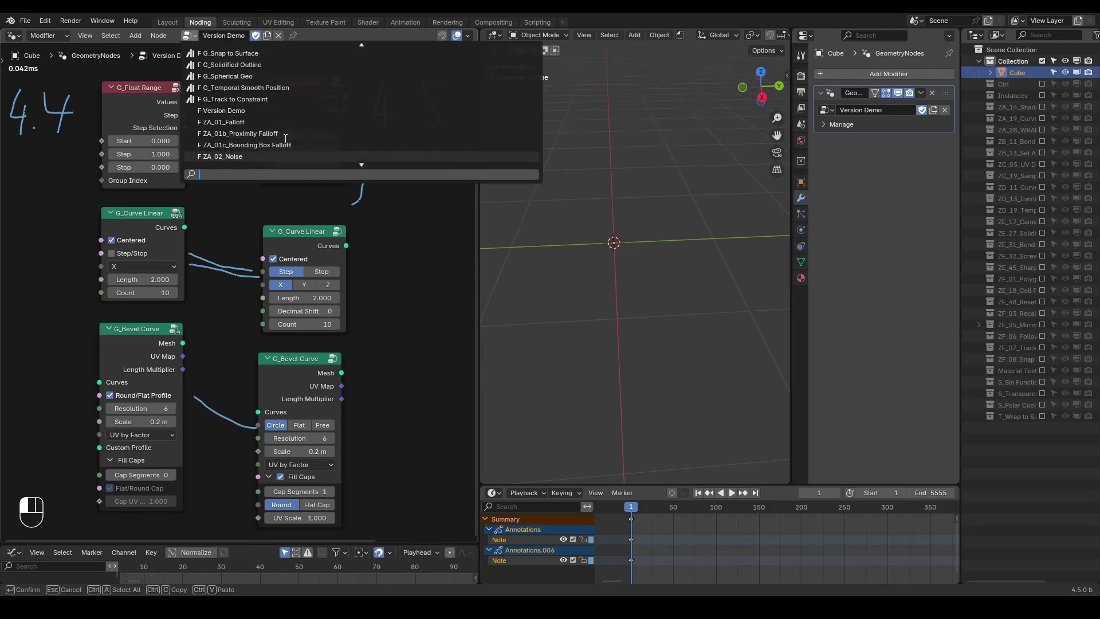
pyautogui.scroll(-10, 294, 119)
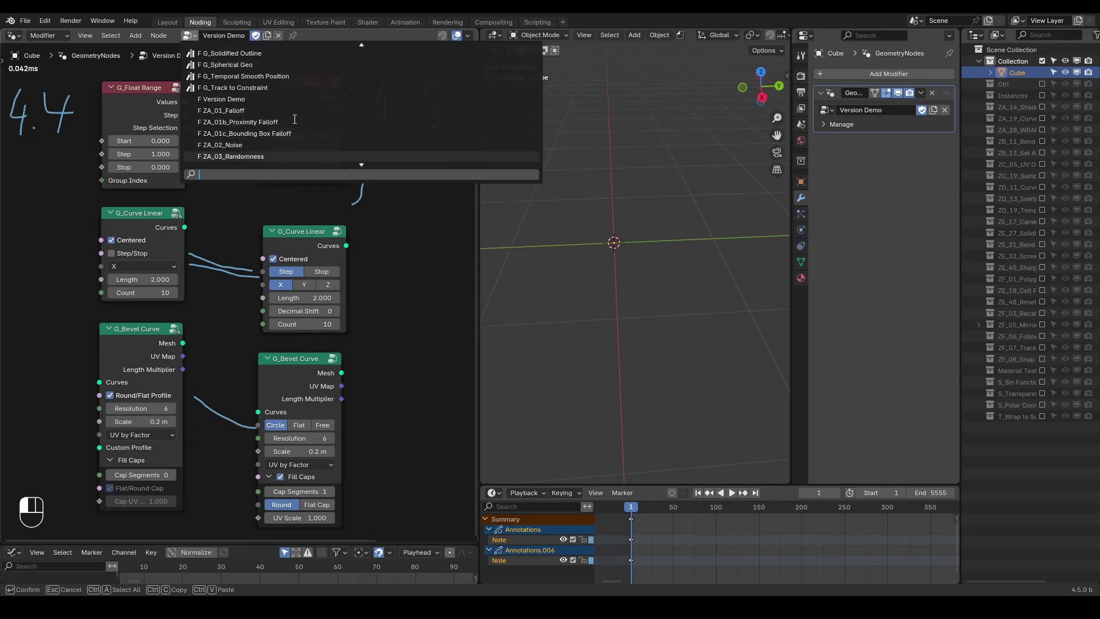
pyautogui.scroll(-2, 295, 121)
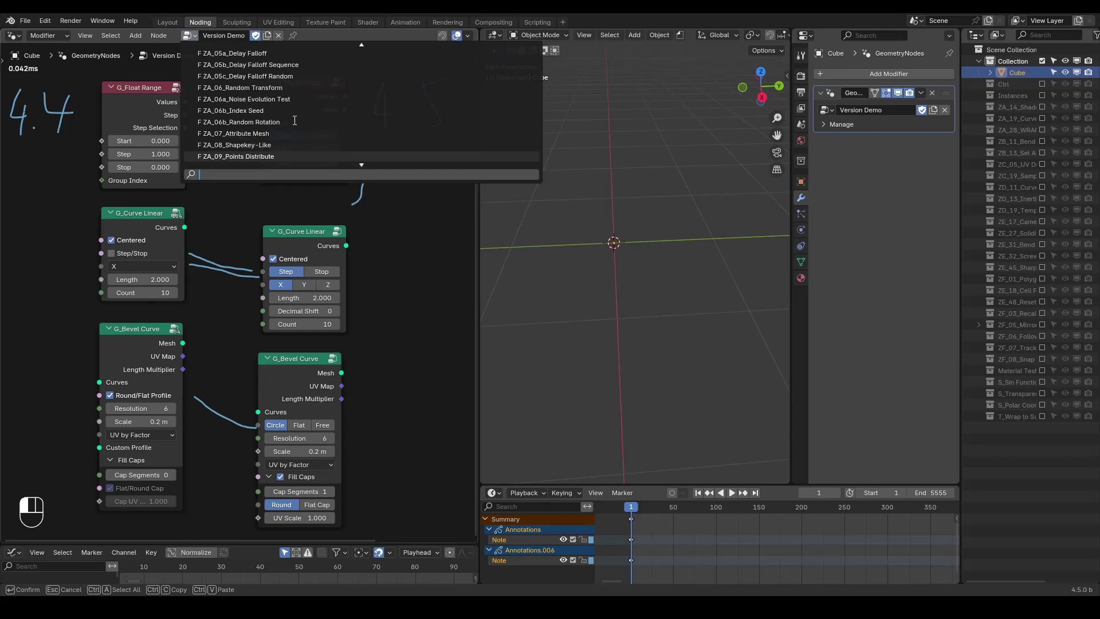
pyautogui.scroll(-1, 295, 120)
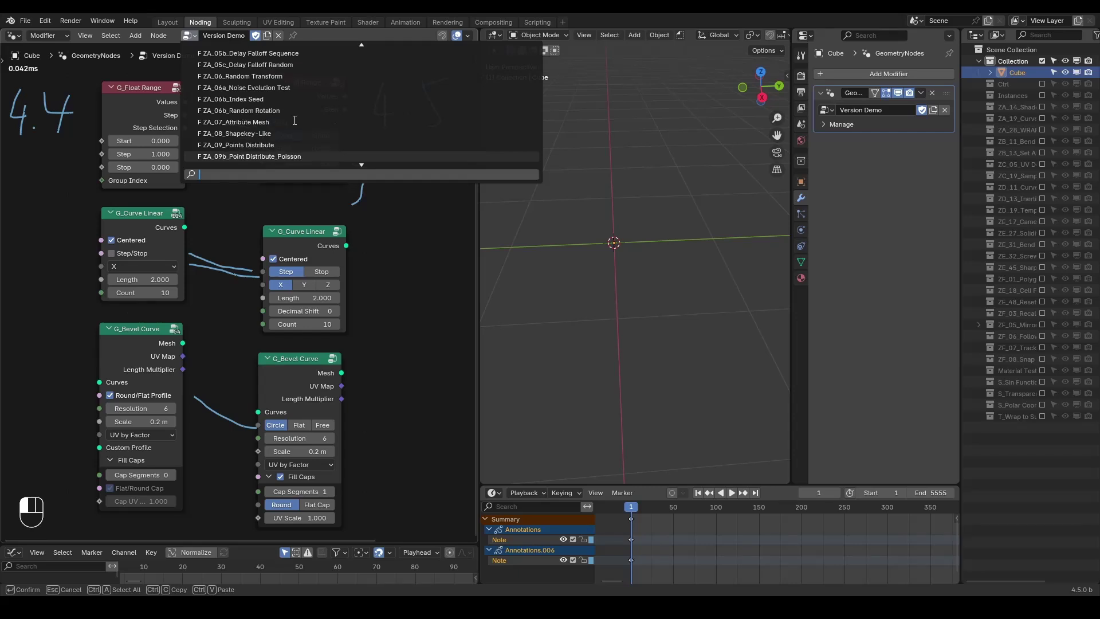
pyautogui.scroll(-1, 295, 121)
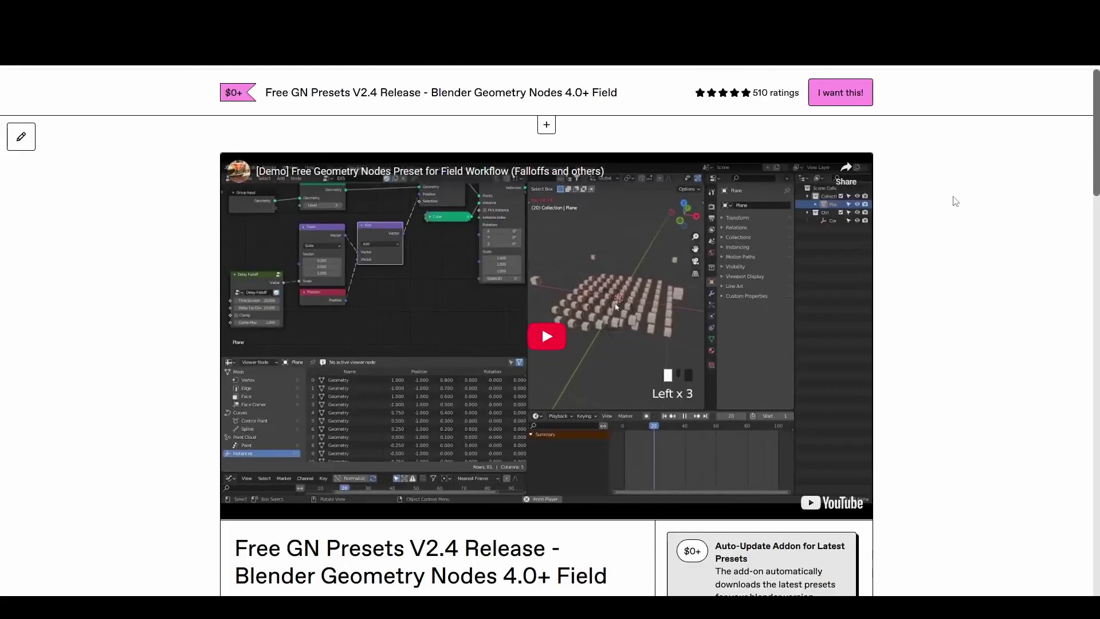
# Step: Review the Free GN Presets V2.4 release page, including the auto-update add-on and the downloads for each Blender version
pyautogui.scroll(-4, 955, 202)
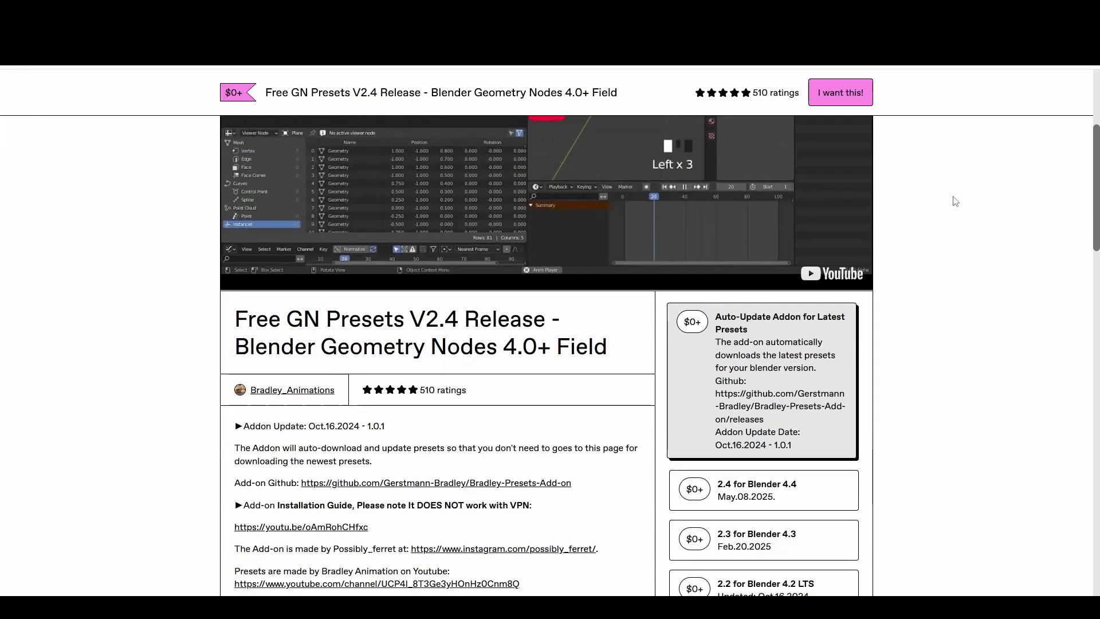
pyautogui.scroll(-4, 955, 203)
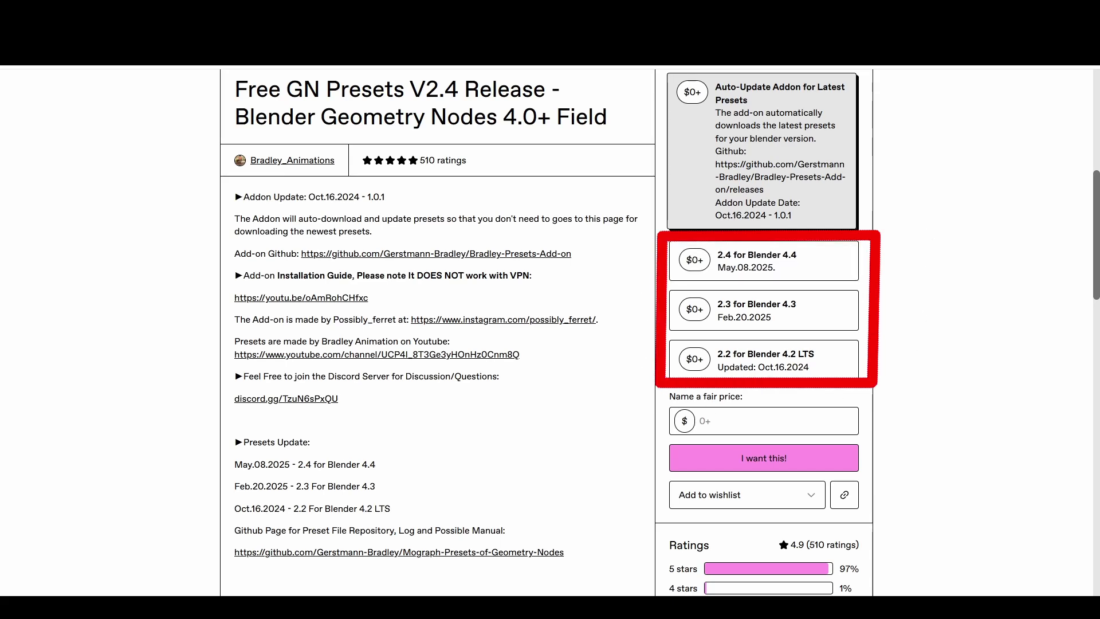
pyautogui.scroll(1, 870, 235)
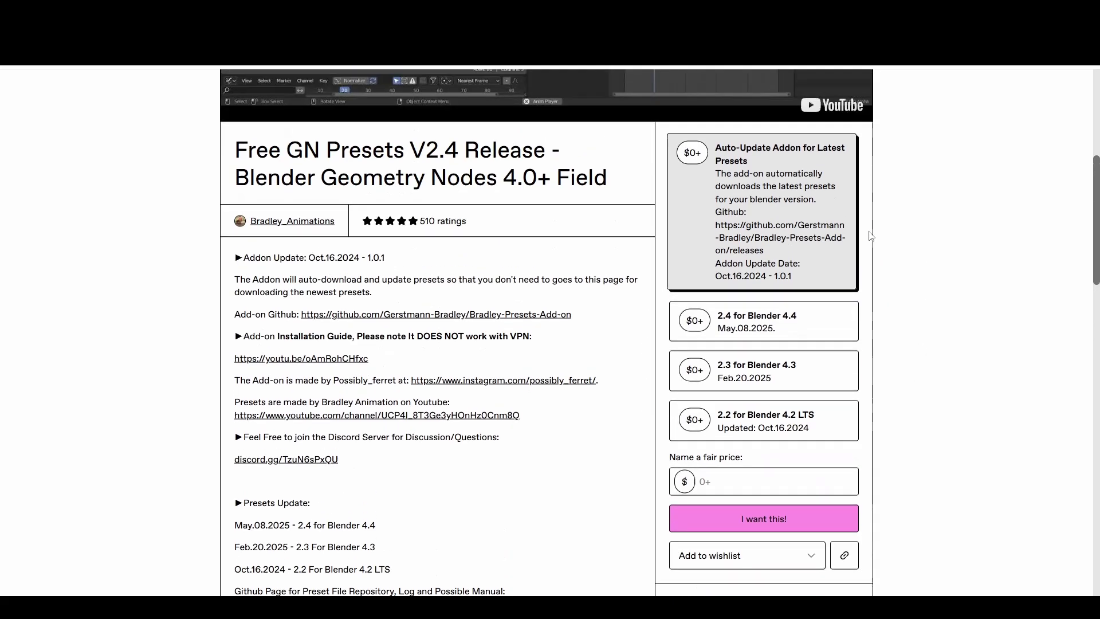
pyautogui.scroll(1, 870, 235)
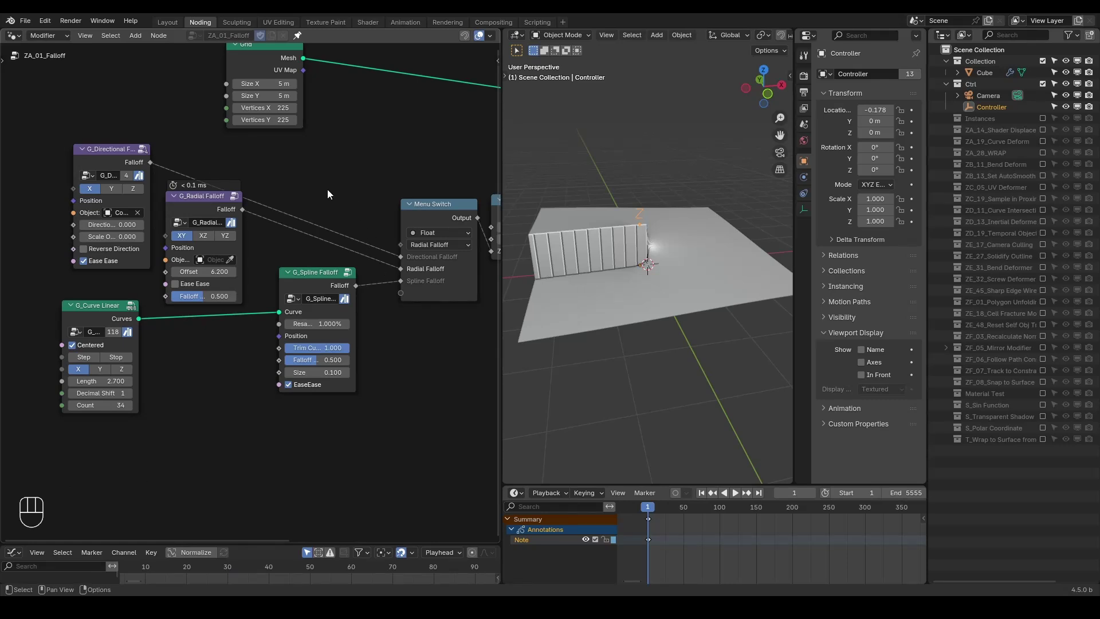
# Step: Find Bradley's Geo Nodes Presets in the add-on preferences by searching for "brad", and open its presets file folder
pyautogui.click(46, 22)
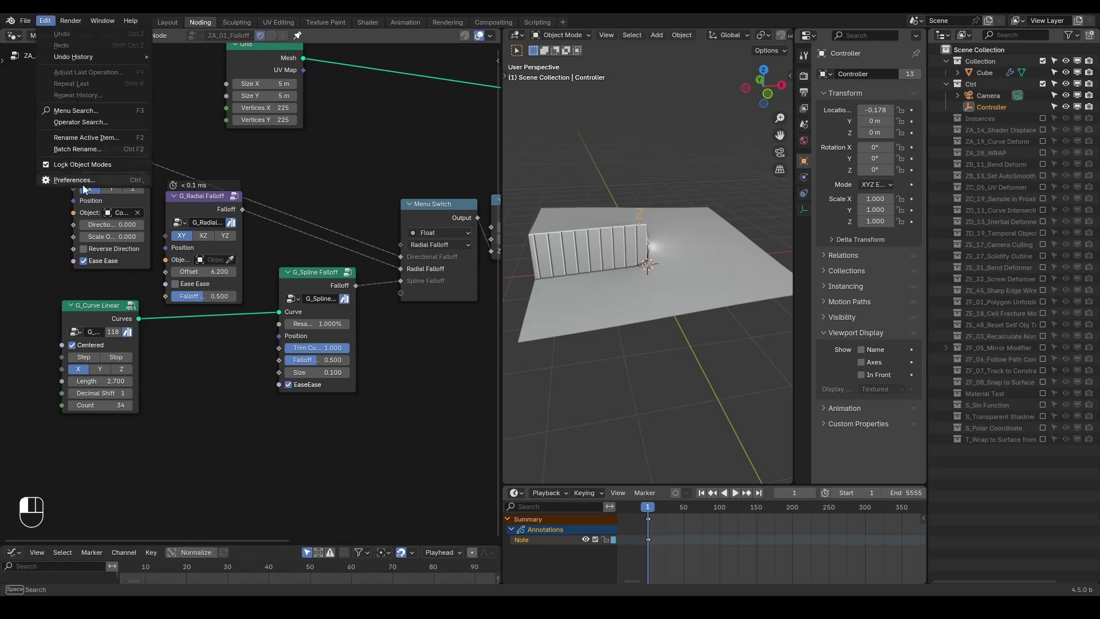
pyautogui.click(80, 181)
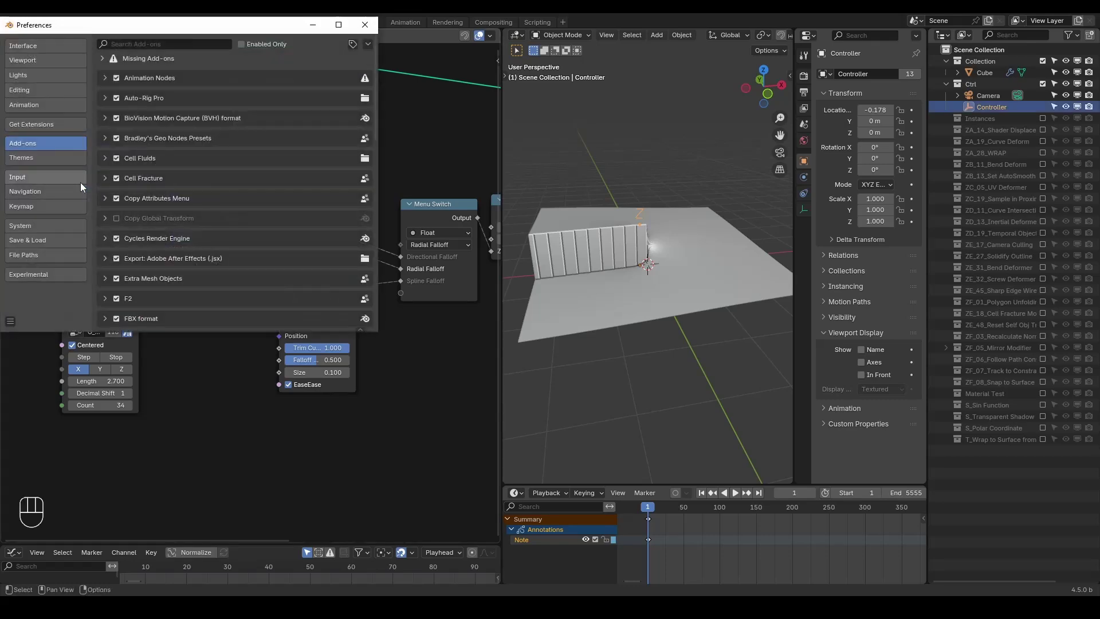
pyautogui.click(135, 44)
pyautogui.write('brad')
pyautogui.click(104, 77)
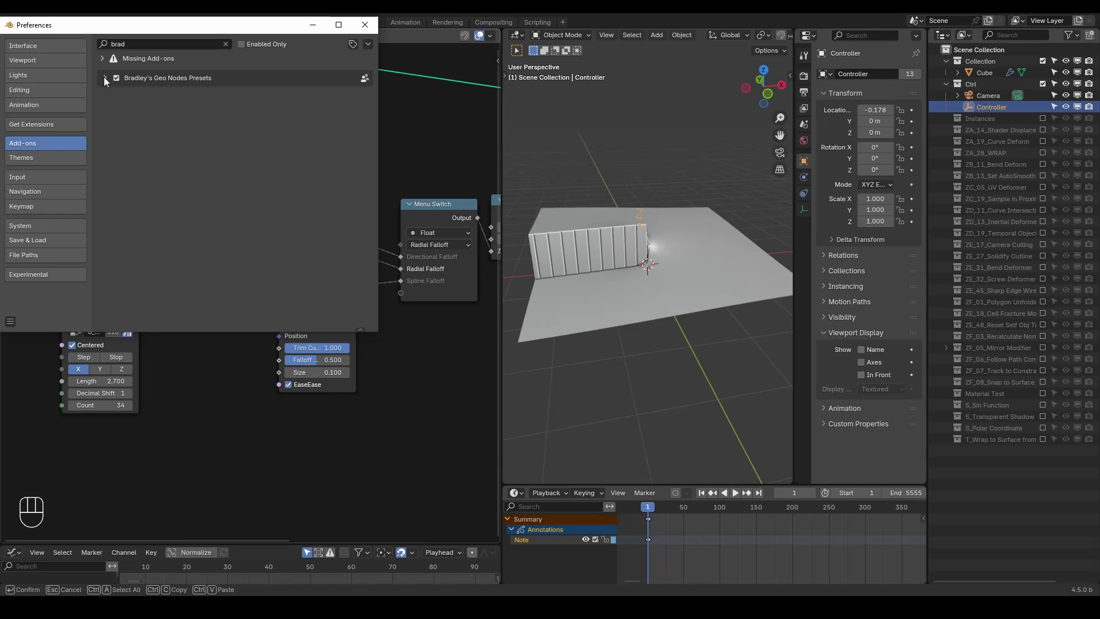
pyautogui.click(105, 77)
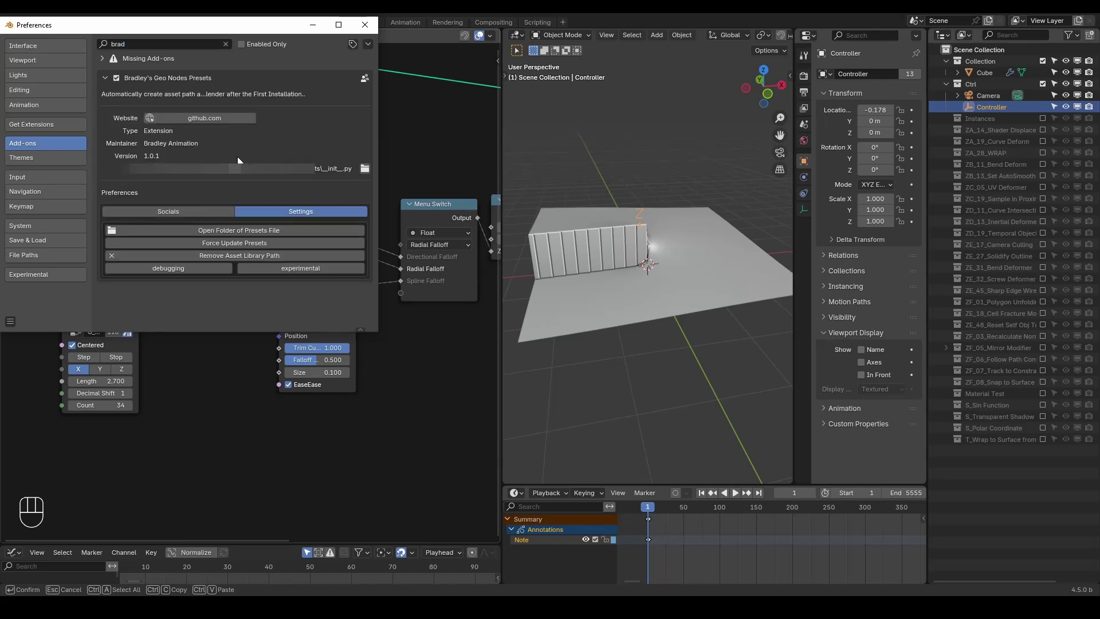
pyautogui.click(285, 231)
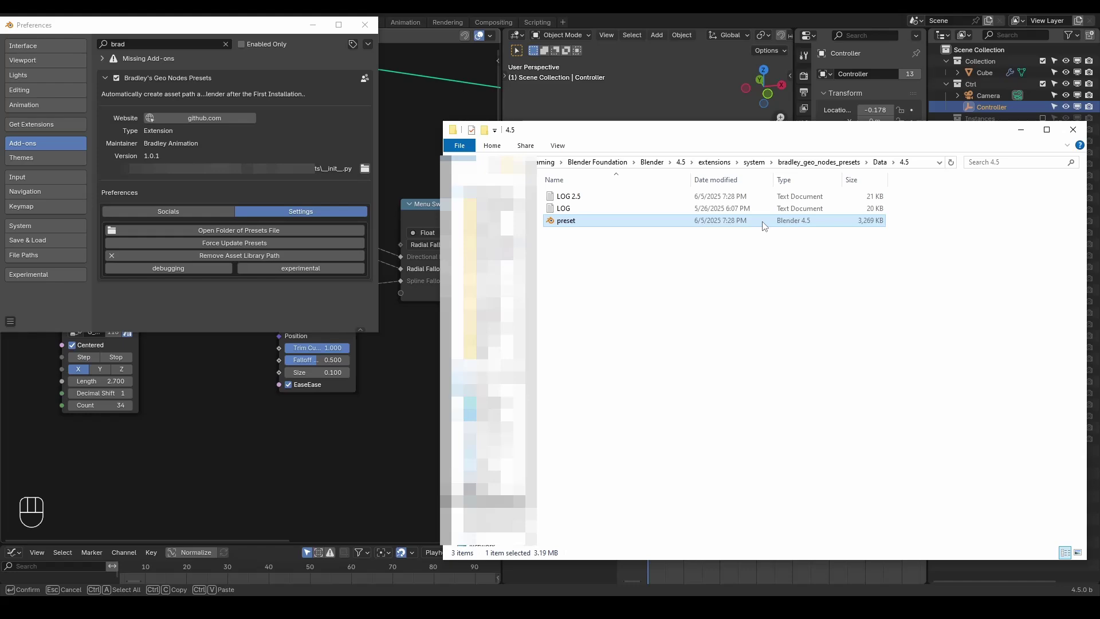
pyautogui.click(365, 25)
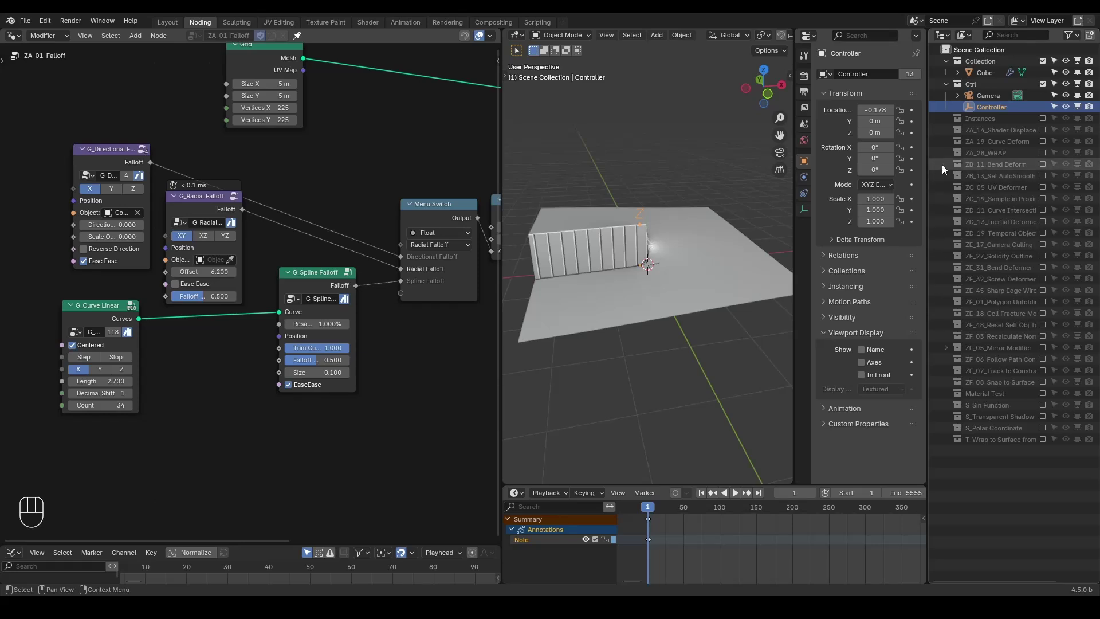
# Step: Select the Cube object and unpin the ZA_01_Falloff node tree in the node editor
pyautogui.click(982, 60)
pyautogui.click(986, 73)
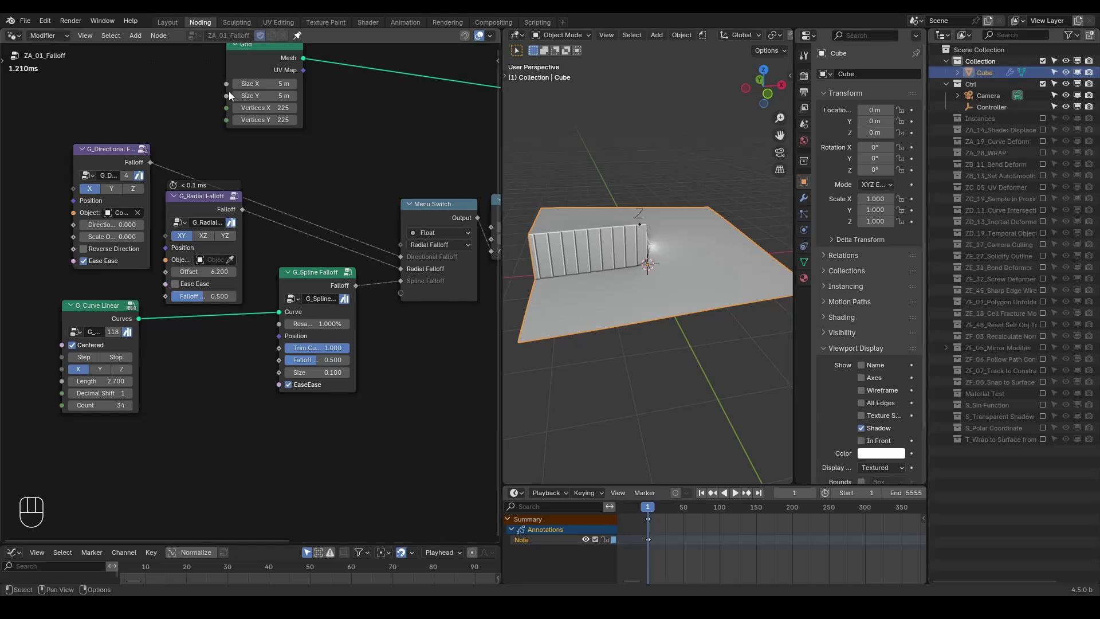
pyautogui.click(296, 36)
# Step: Switch the Cube's node tree to ZA_01b_Proximity Falloff, then return it to ZA_01_Falloff
pyautogui.click(195, 36)
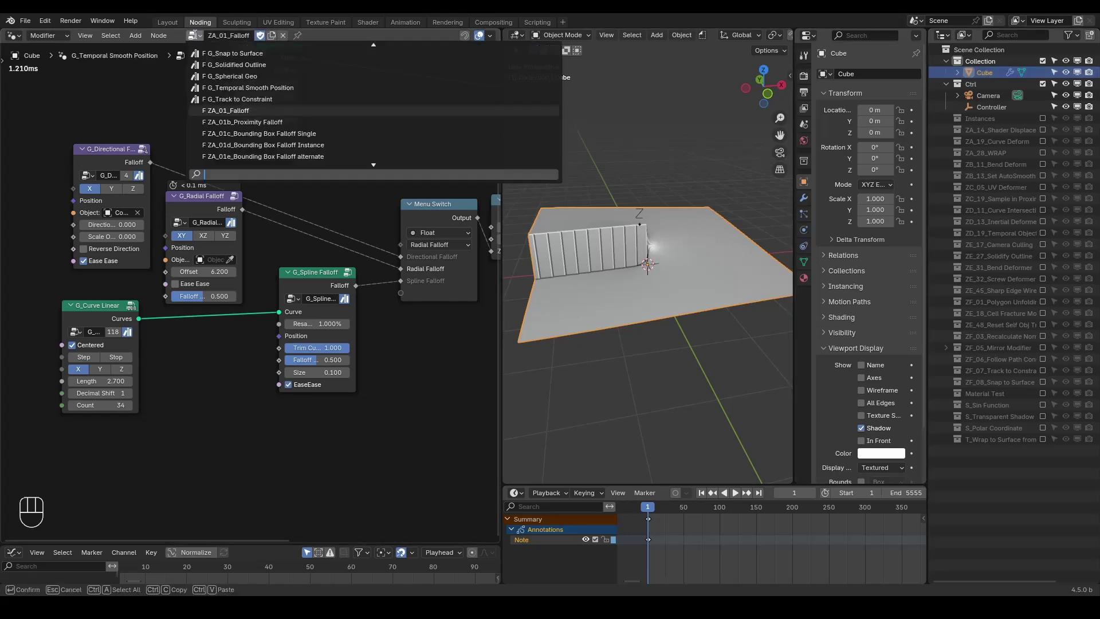
pyautogui.click(237, 122)
pyautogui.click(193, 36)
pyautogui.click(235, 100)
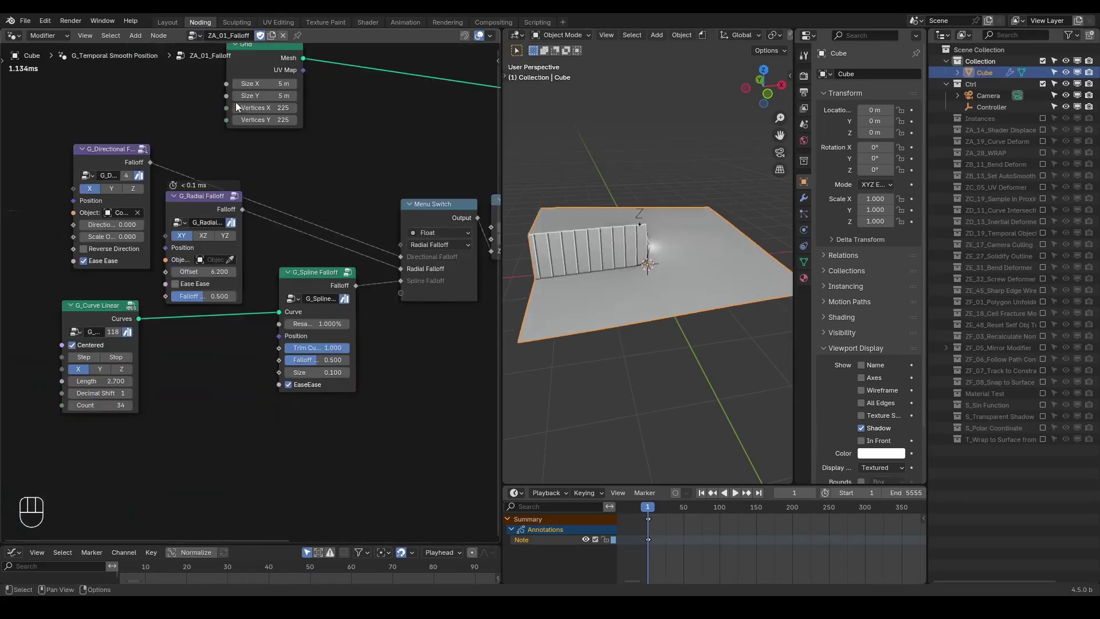
pyautogui.hotkey('shift', 'ctrl', 'alt', 'q')
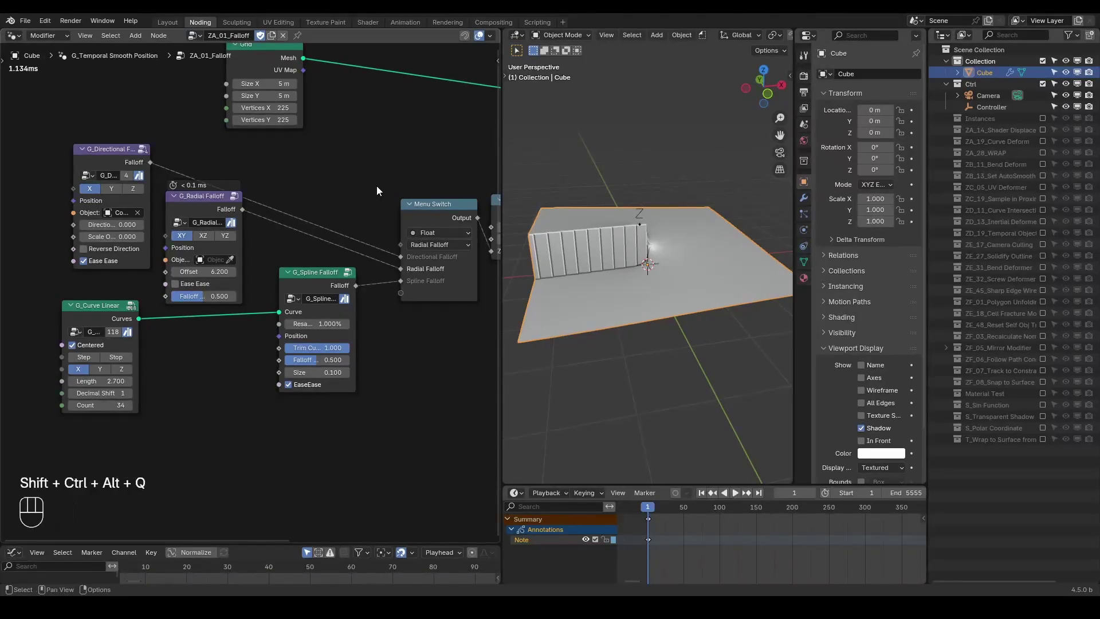
# Step: Browse the demo node tree list, filtering it by the prefixes "zb" and "zc", and close it without choosing a tree
pyautogui.click(193, 36)
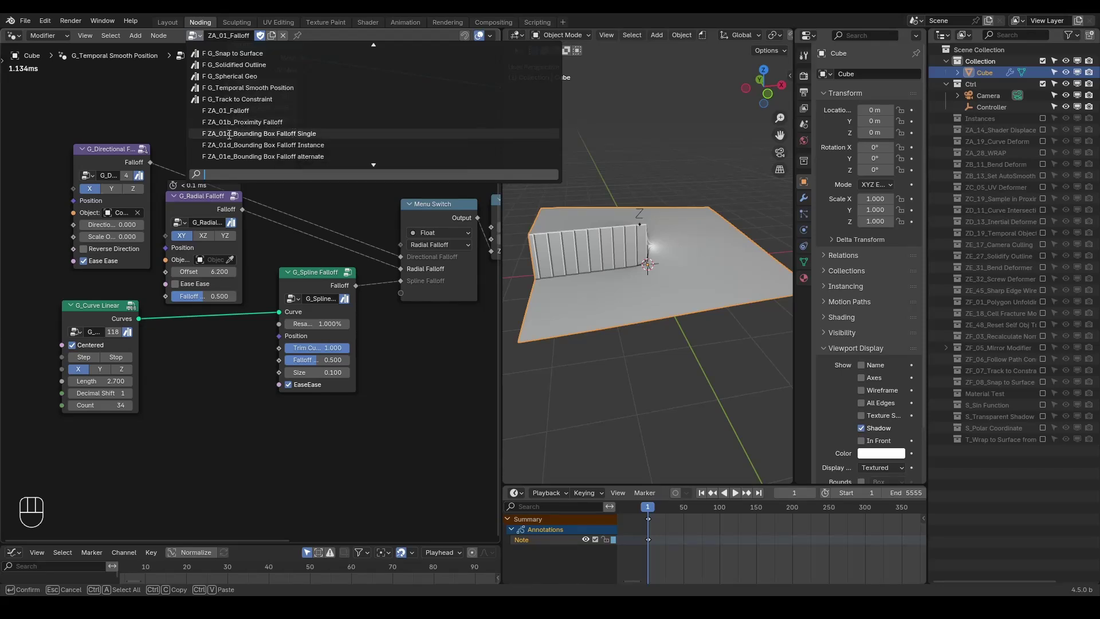
pyautogui.scroll(-18, 230, 134)
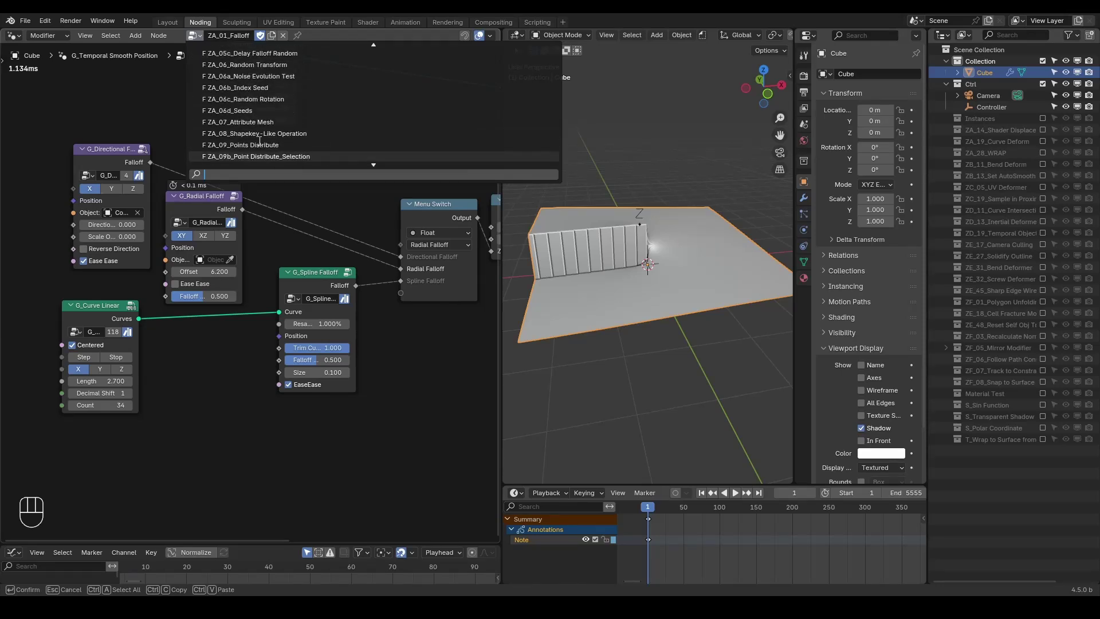
pyautogui.scroll(-1, 260, 141)
pyautogui.write('zb')
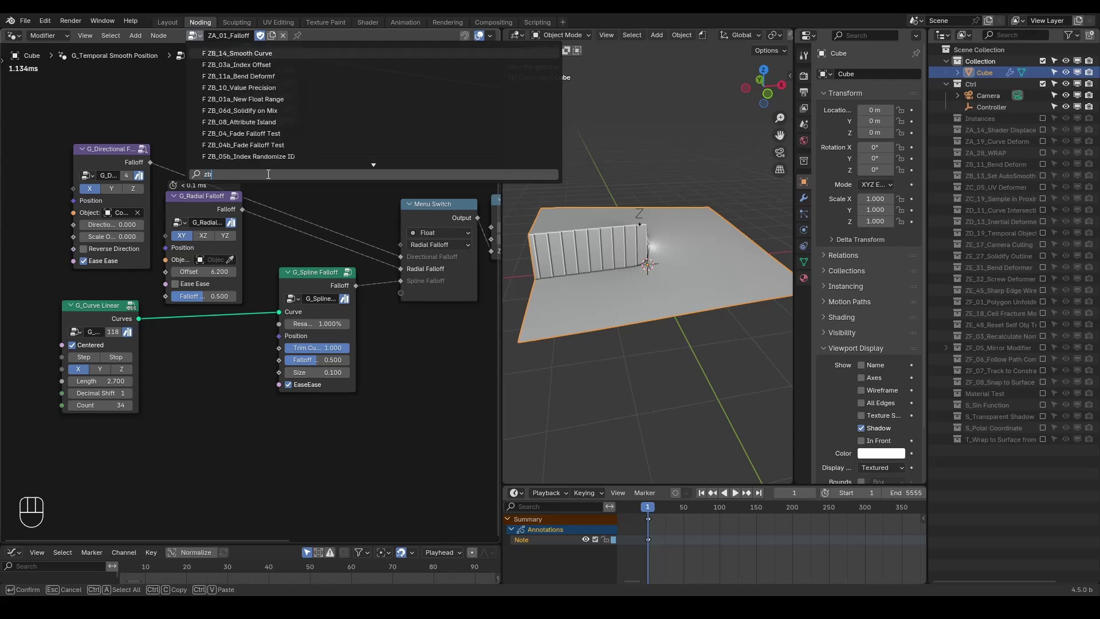
pyautogui.press('BackSpace')
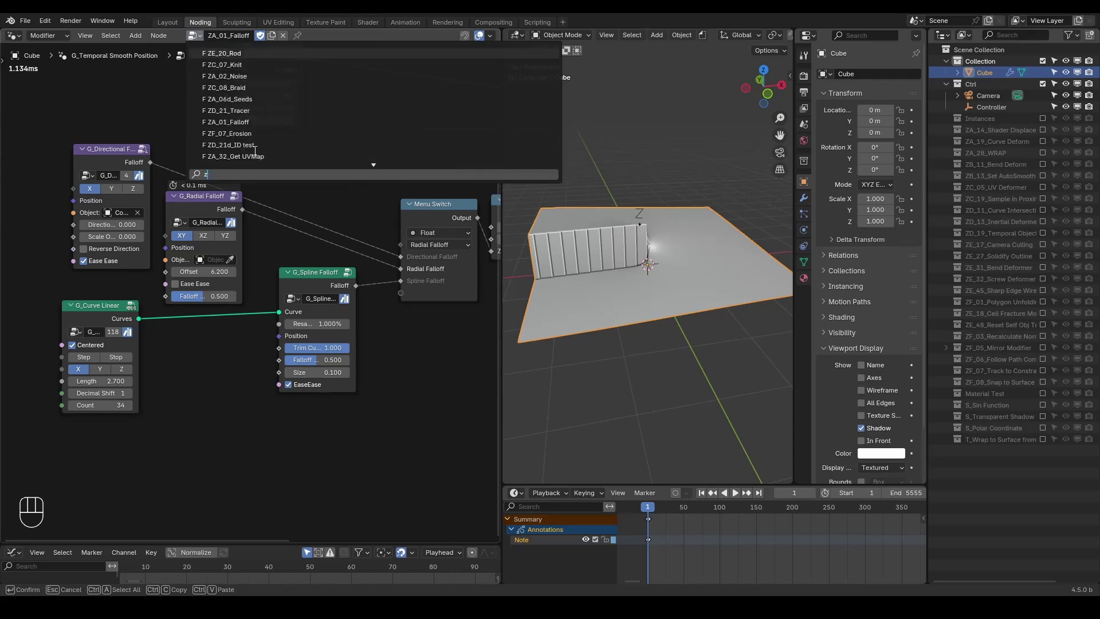
pyautogui.write('c')
pyautogui.press('BackSpace')
pyautogui.press('BackSpace')
pyautogui.click(152, 85)
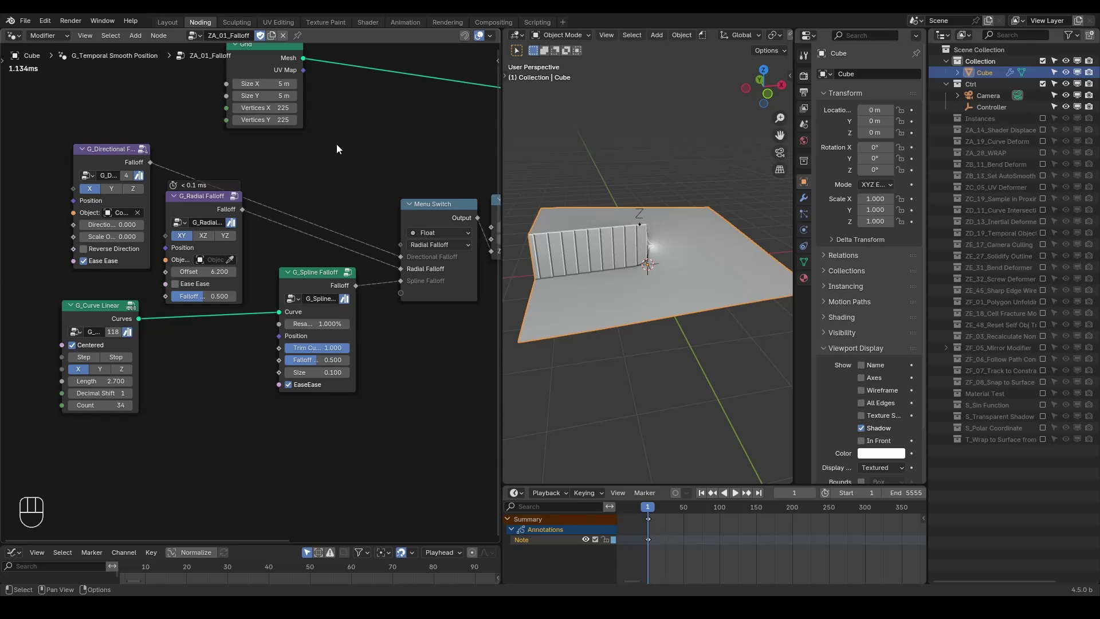
# Step: Examine the falloff nodes feeding the Menu Switch in the ZA_01_Falloff tree
pyautogui.scroll(-3, 293, 193)
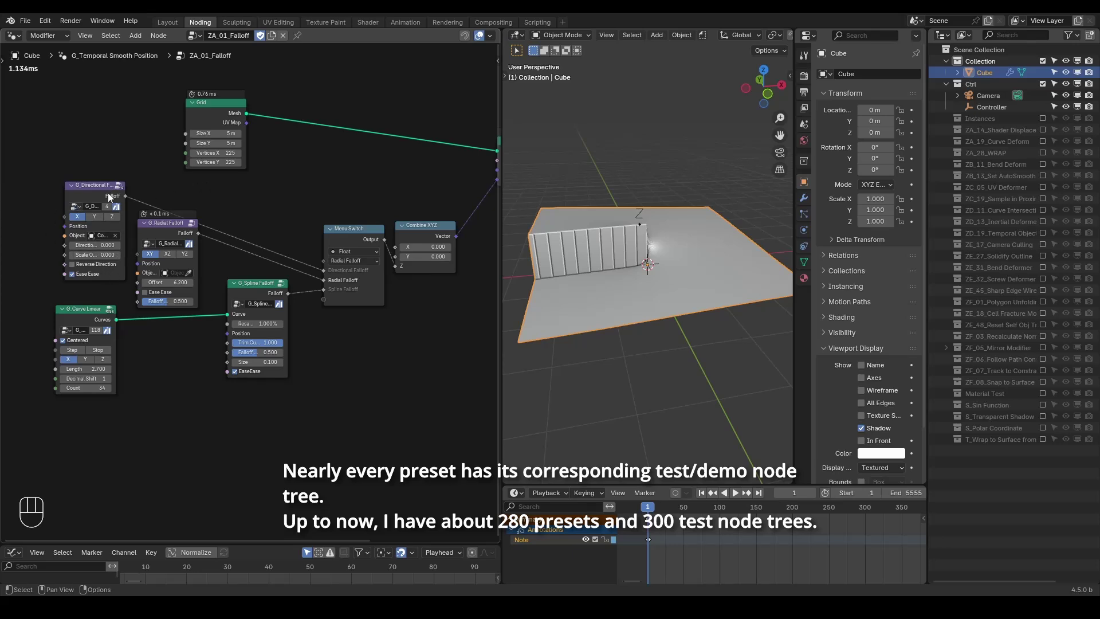
pyautogui.scroll(2, 160, 210)
pyautogui.moveTo(311, 240); pyautogui.dragTo(222, 236, button='middle')
pyautogui.scroll(2, 270, 217)
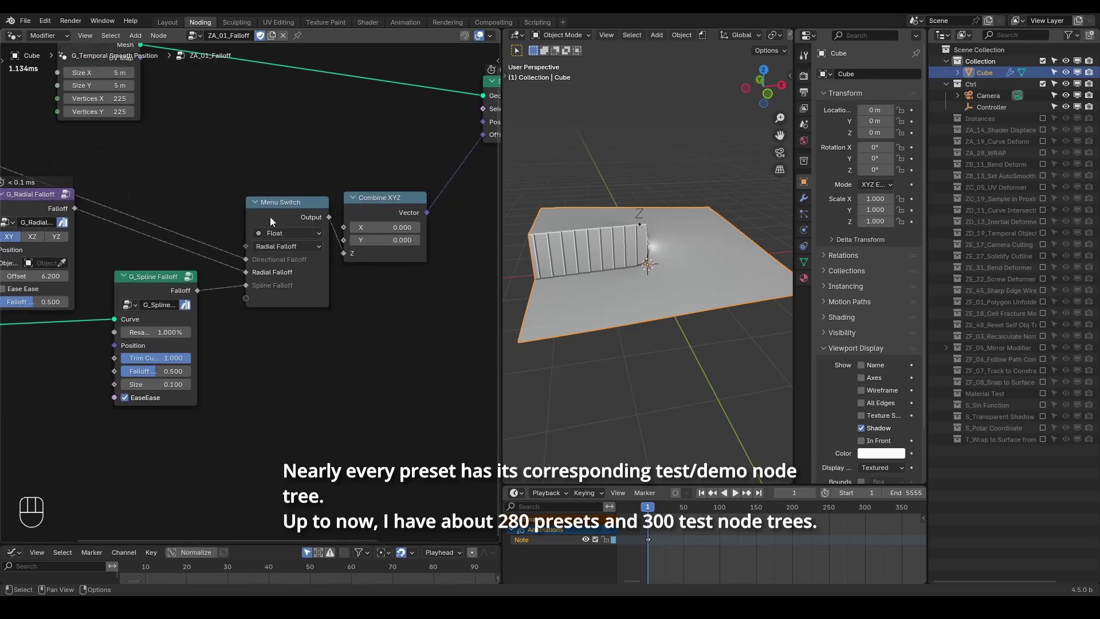
# Step: Switch the Menu Switch node from Radial Falloff to Directional Falloff
pyautogui.click(289, 246)
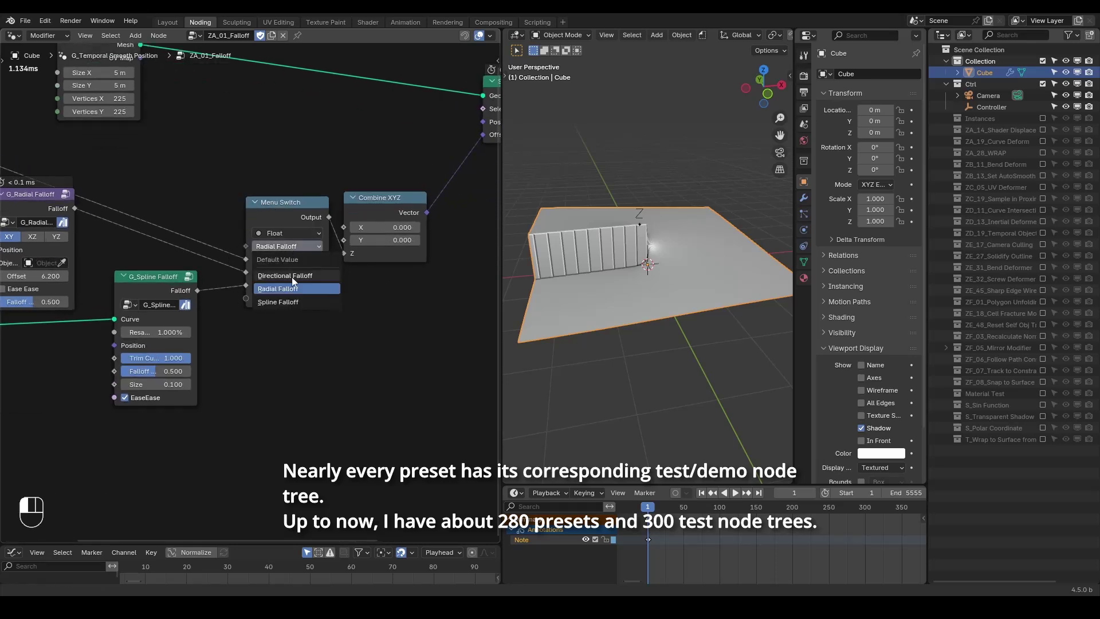
pyautogui.click(289, 260)
pyautogui.click(286, 248)
pyautogui.click(290, 290)
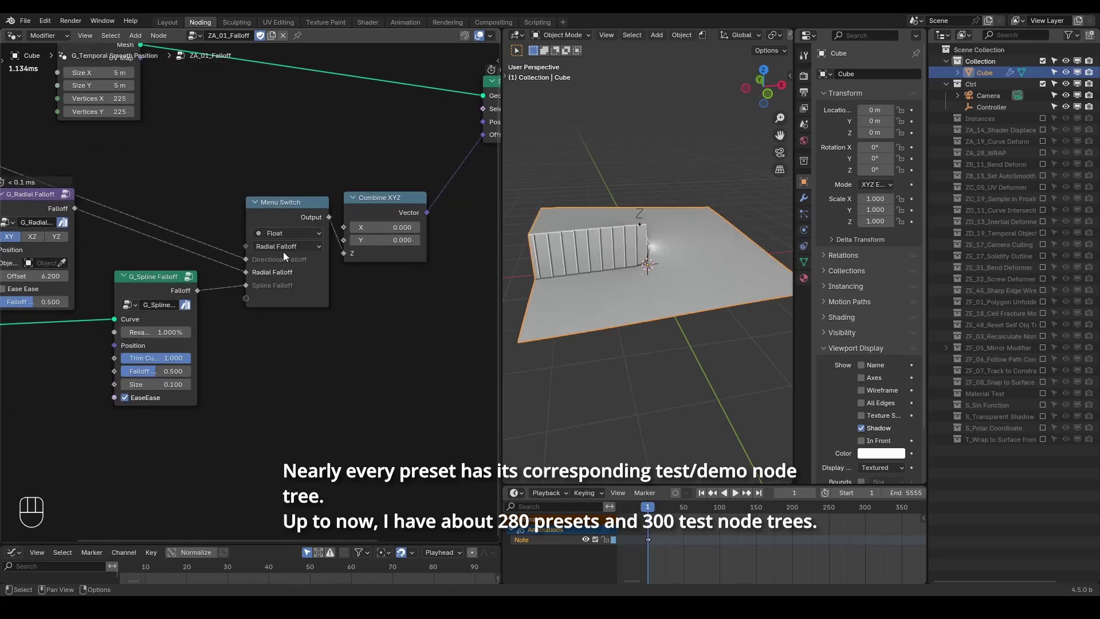
pyautogui.click(284, 248)
pyautogui.click(288, 276)
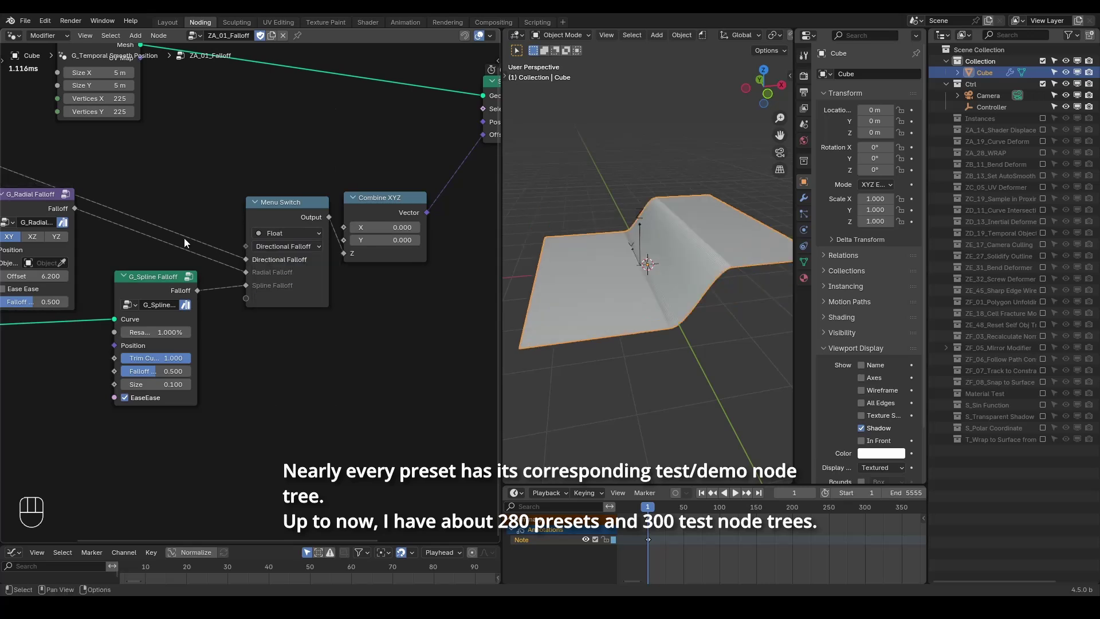
# Step: Select the Controller object and rotate it about the global Z axis to about 423°
pyautogui.moveTo(184, 238); pyautogui.dragTo(219, 225, button='middle')
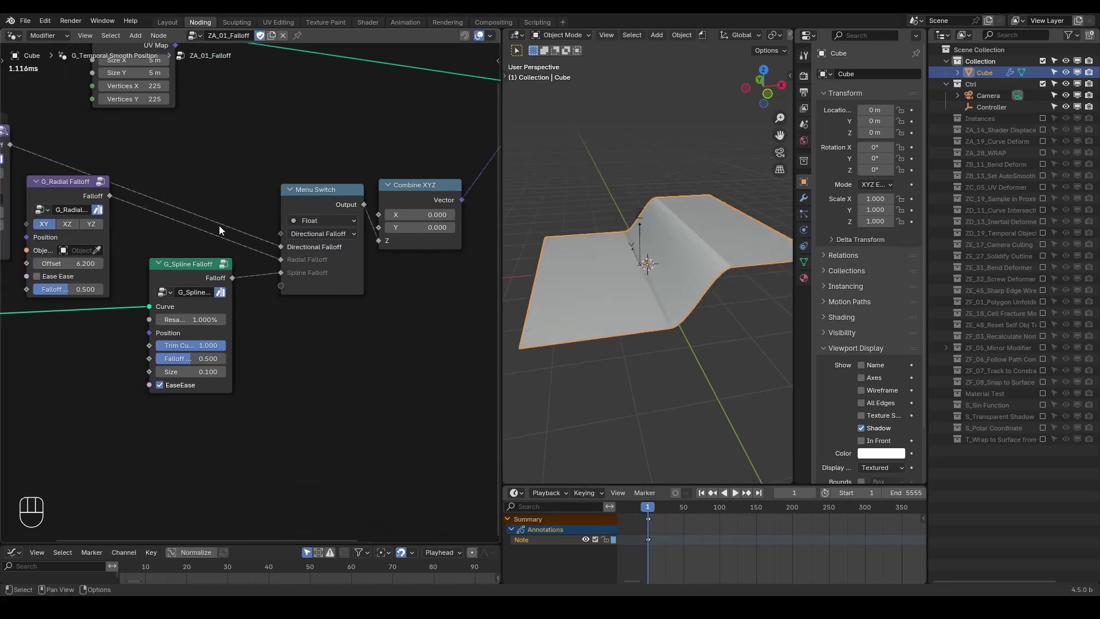
pyautogui.press('Home')
pyautogui.click(991, 107)
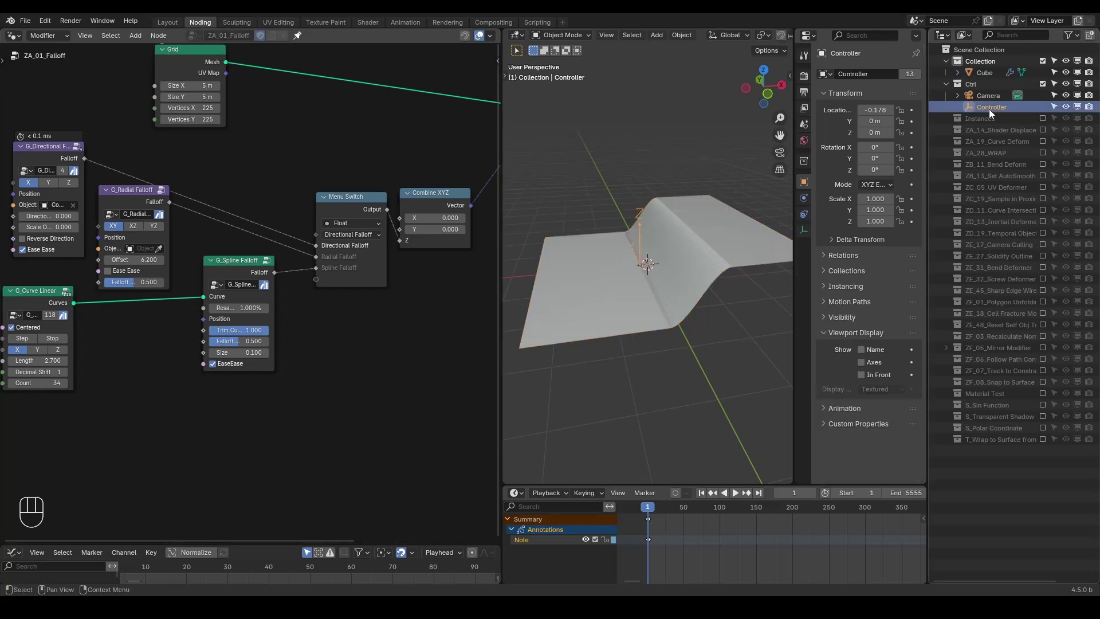
pyautogui.press('r')
pyautogui.press('z')
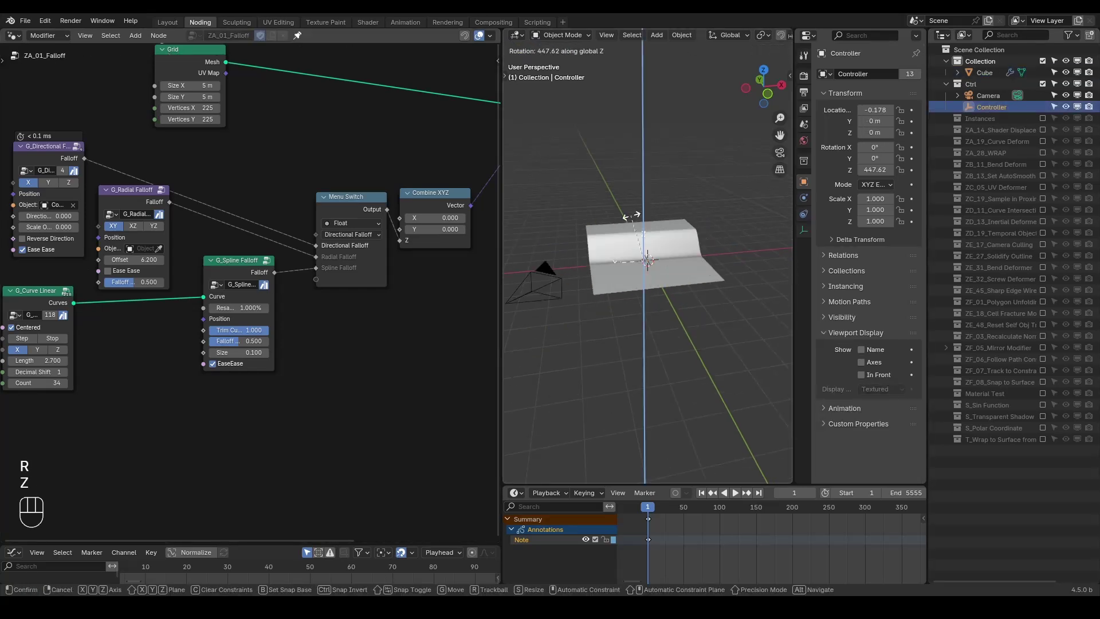
pyautogui.click(631, 216)
# Step: Set the Menu Switch to Radial Falloff and assign the Controller as the G_Radial Falloff node's object
pyautogui.click(351, 234)
pyautogui.click(353, 270)
pyautogui.click(159, 248)
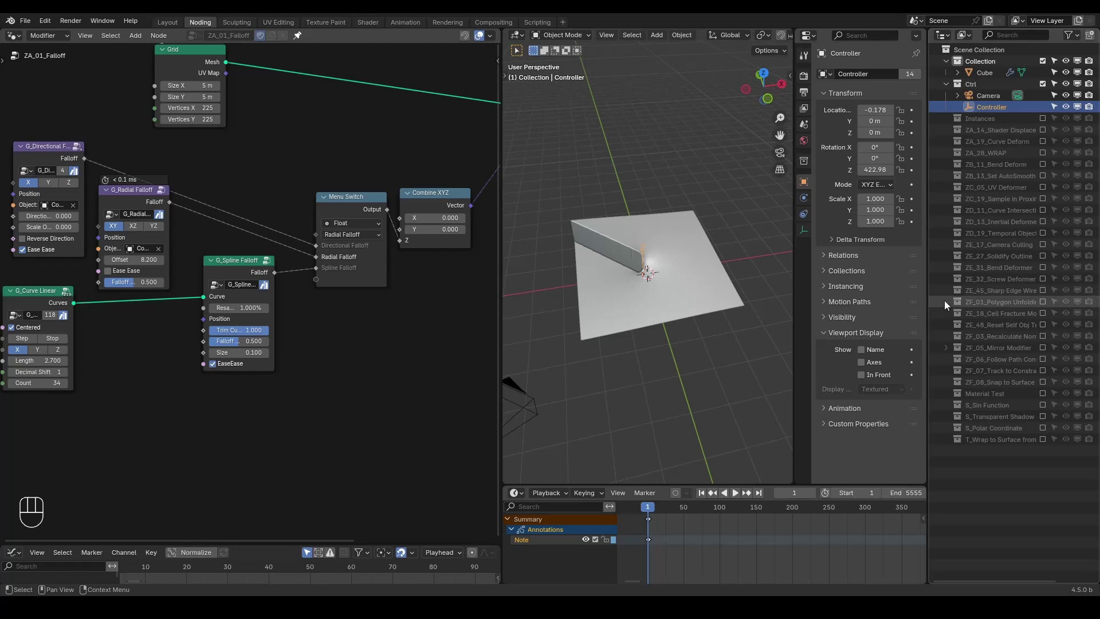
# Step: Exclude the Collection and Ctrl collections from the view layer and enable the ZC_05_UV Deformer collection
pyautogui.click(1043, 61)
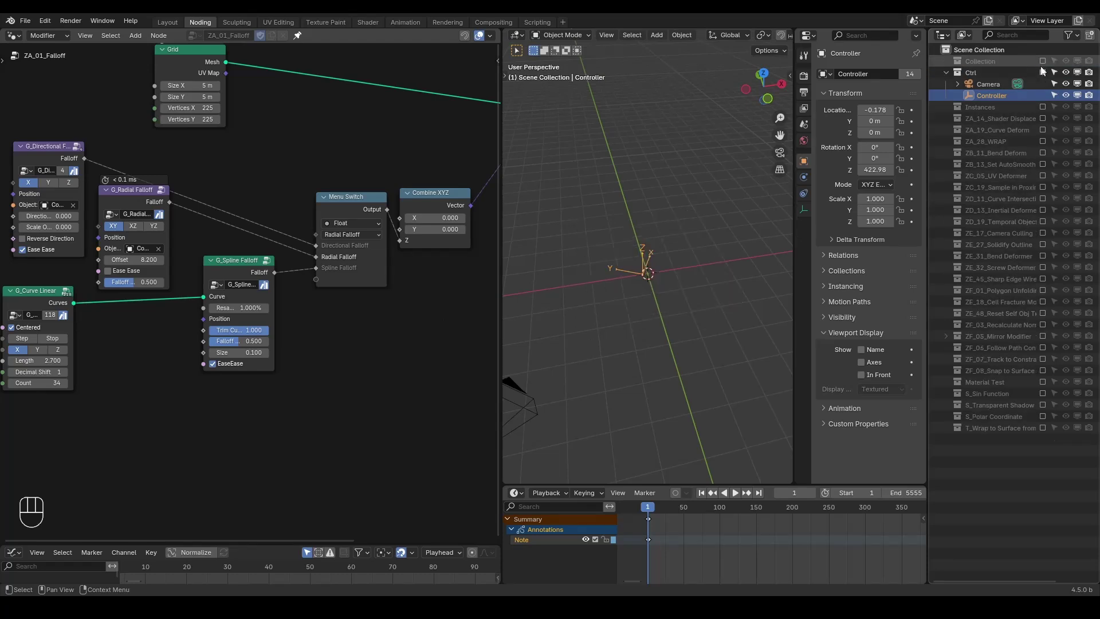
pyautogui.click(1043, 73)
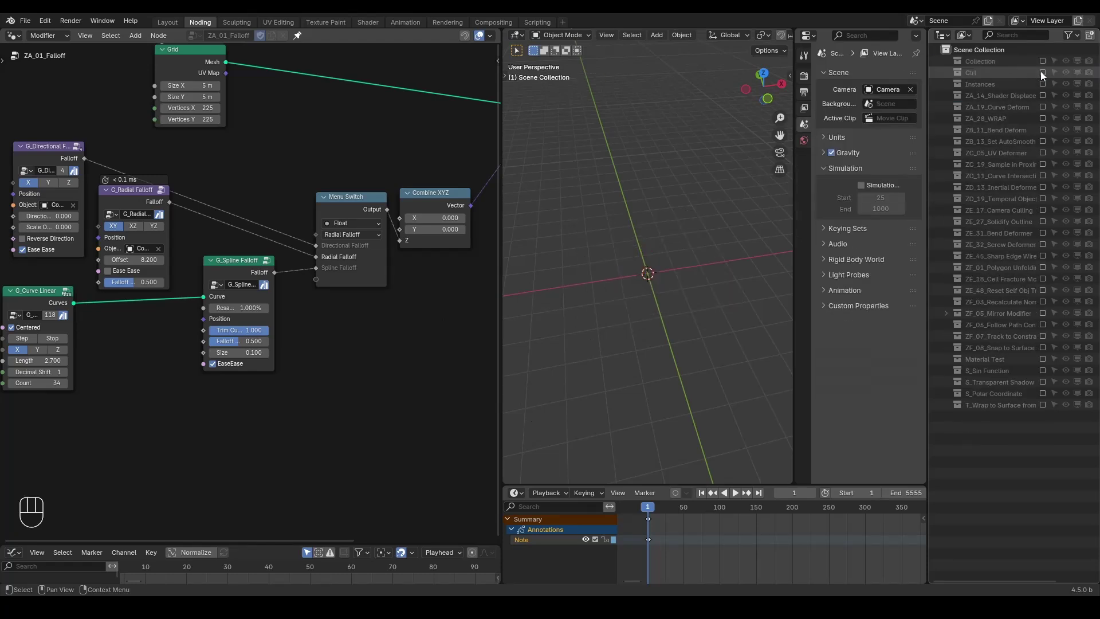
pyautogui.click(1043, 152)
# Step: Examine all points of the Knit Unit_Curve in Edit Mode with the Plane disabled in viewports
pyautogui.click(974, 164)
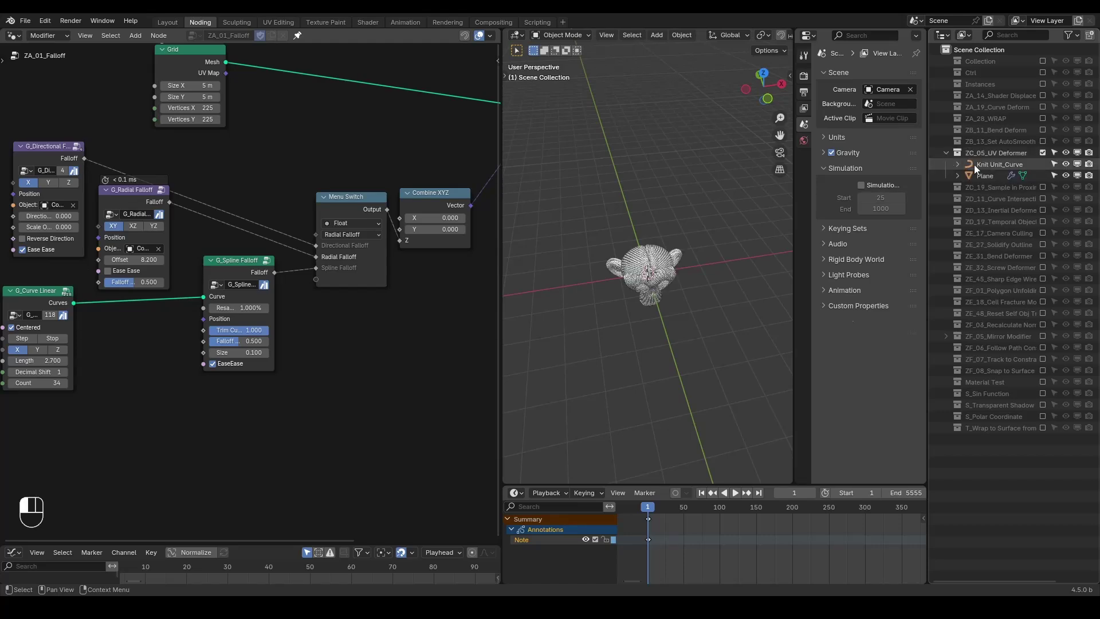
pyautogui.scroll(5, 614, 284)
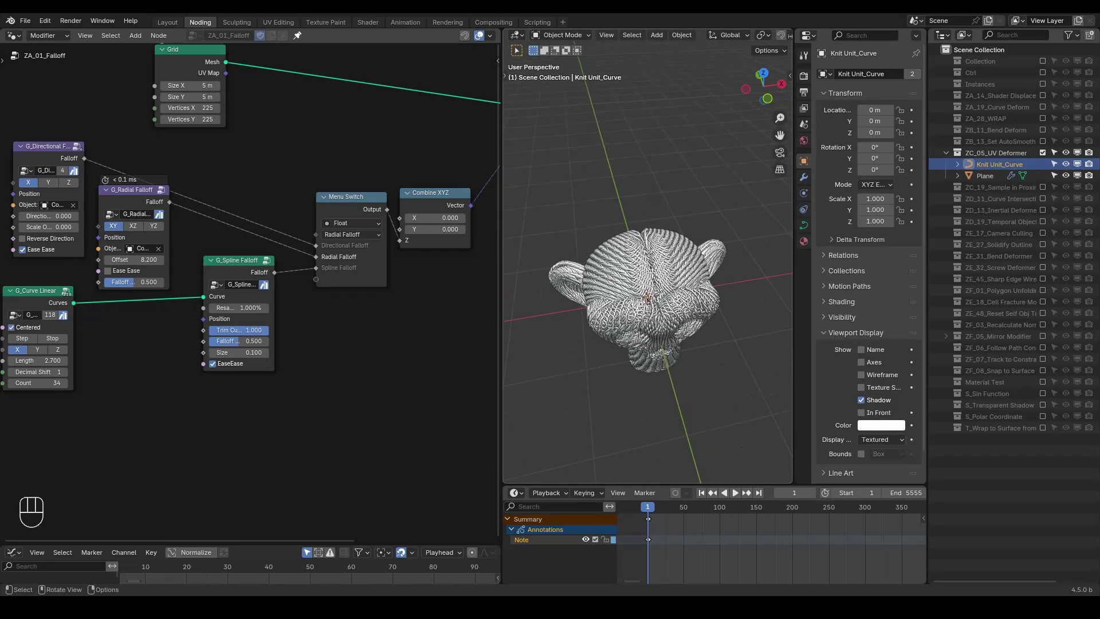
pyautogui.press('Tab')
pyautogui.moveTo(658, 273); pyautogui.dragTo(665, 246, button='middle')
pyautogui.scroll(1, 665, 246)
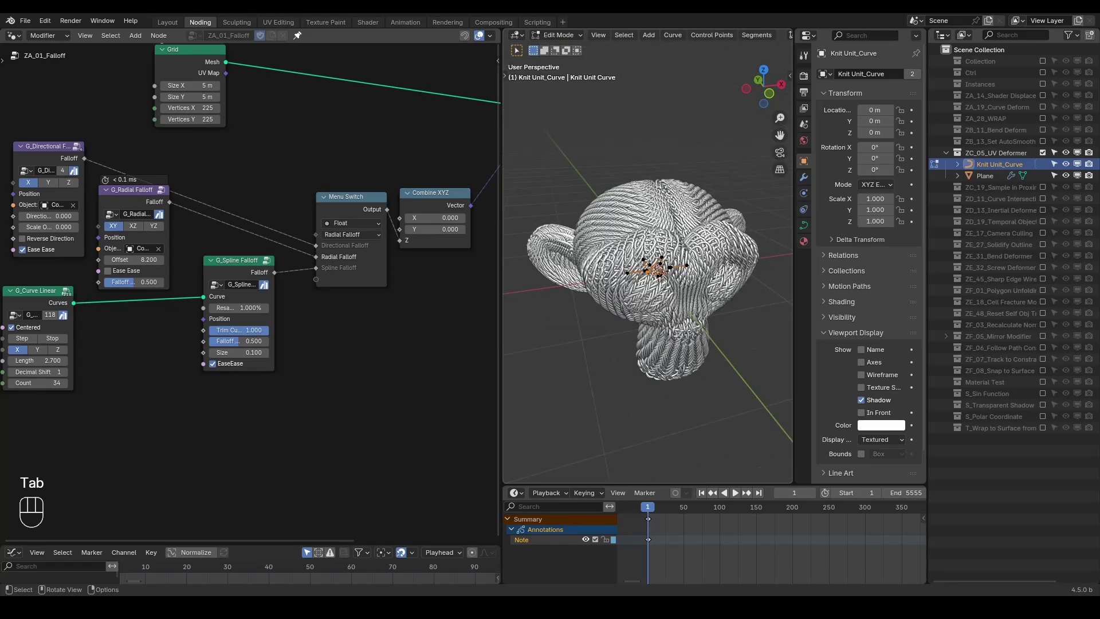
pyautogui.press('a')
pyautogui.click(1077, 176)
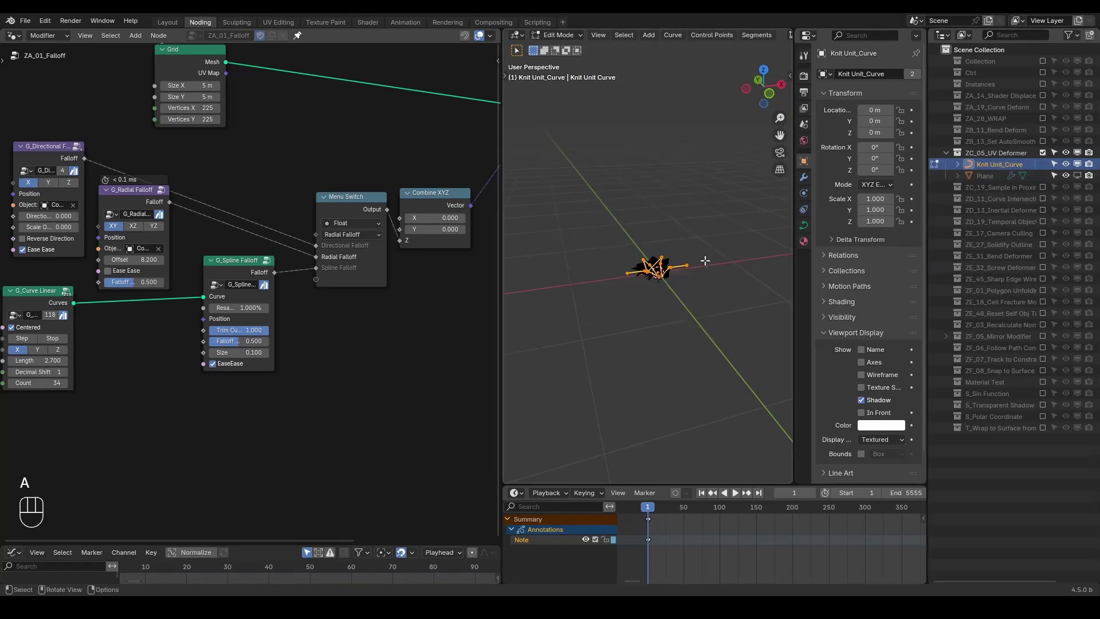
pyautogui.moveTo(715, 204); pyautogui.dragTo(623, 297)
pyautogui.press('Tab')
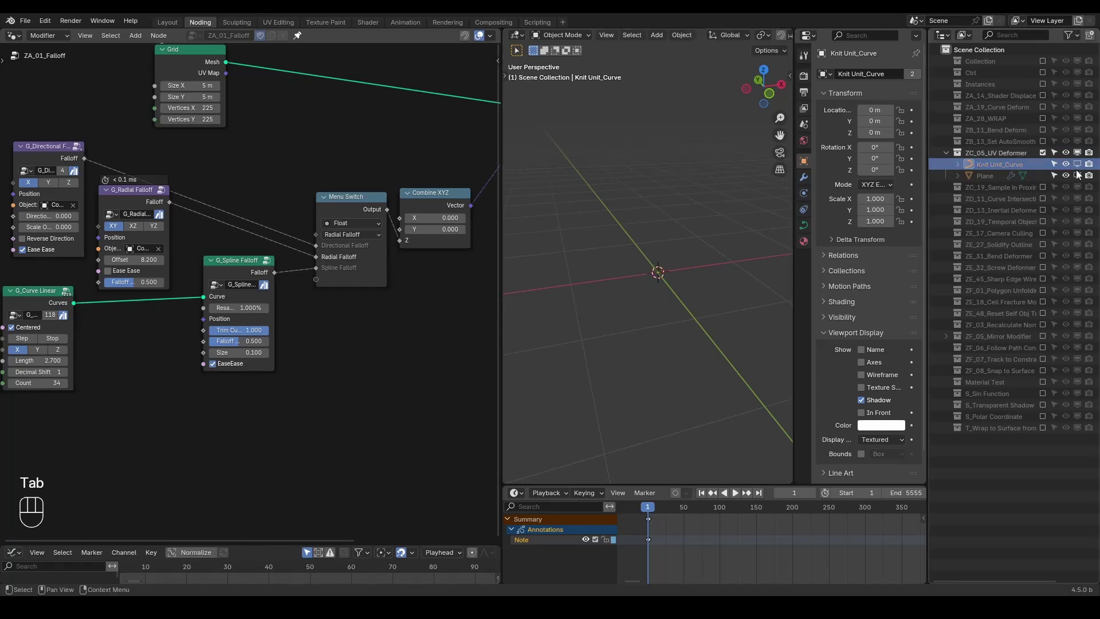
# Step: Enable the Plane in viewports again, select it and unpin the node editor to show its own node tree
pyautogui.keyDown('ctrl'); pyautogui.click(1077, 176); pyautogui.keyUp('ctrl')
pyautogui.click(992, 176)
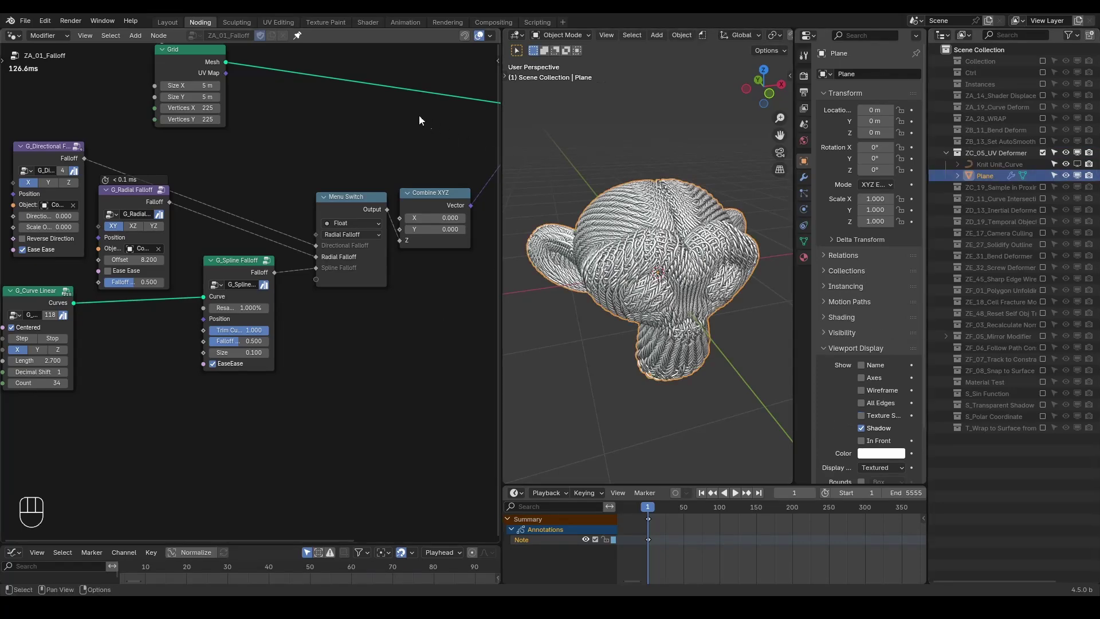
pyautogui.click(300, 36)
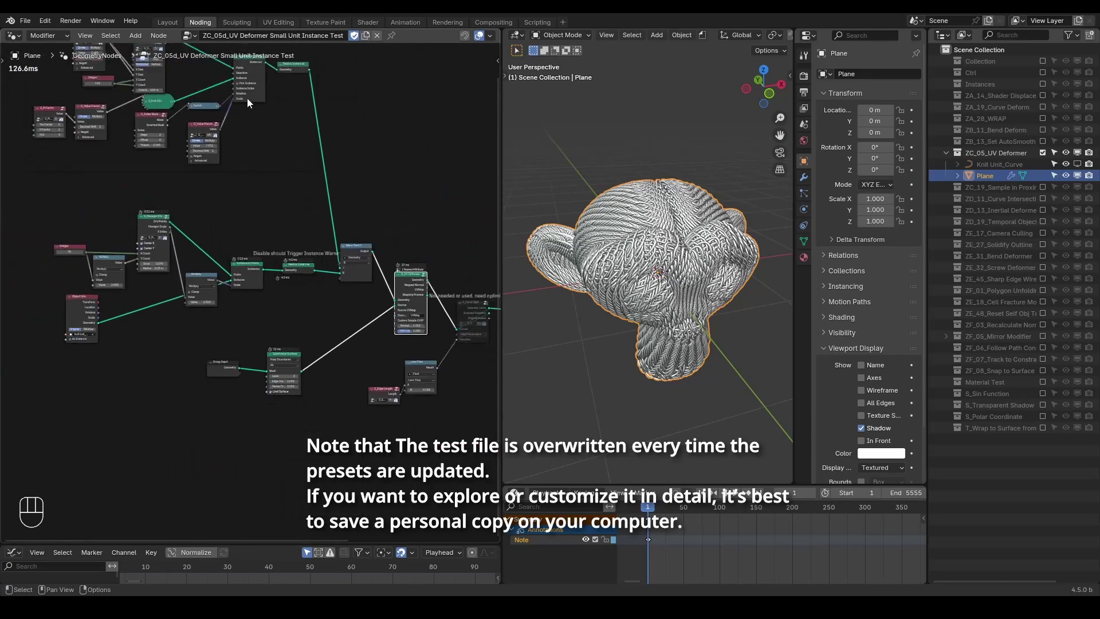
# Step: Examine the ZC_05d_UV Deformer Small Unit Instance Test tree, the knitted head and the Plane's modifier
pyautogui.moveTo(322, 107); pyautogui.dragTo(136, 99, button='middle')
pyautogui.moveTo(338, 208); pyautogui.dragTo(176, 167, button='middle')
pyautogui.scroll(8, 176, 167)
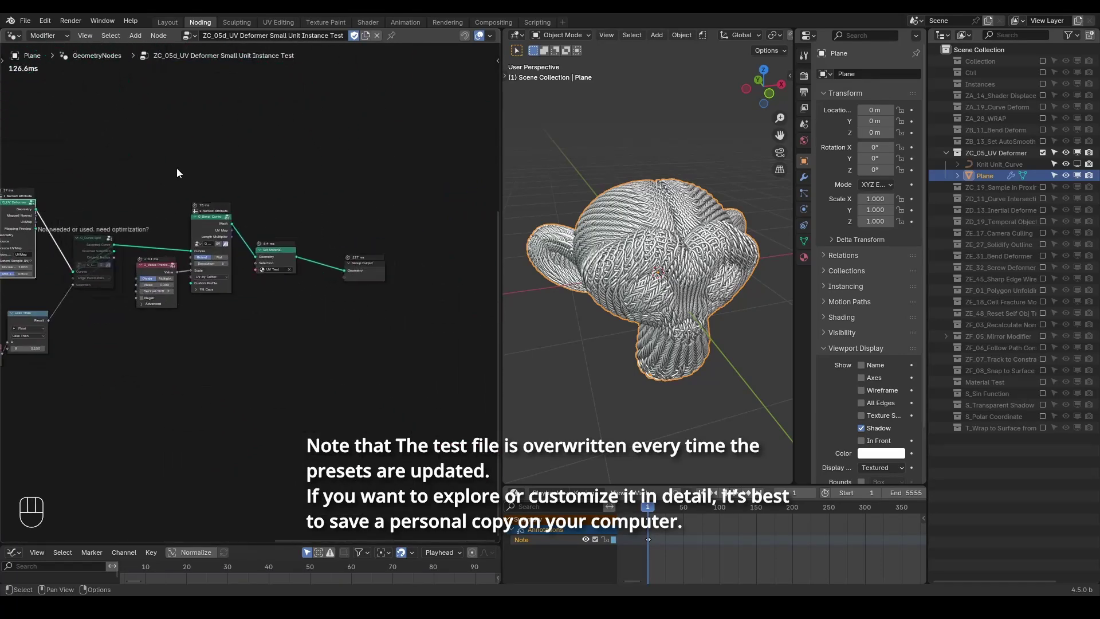
pyautogui.moveTo(680, 271); pyautogui.dragTo(703, 246, button='middle')
pyautogui.moveTo(703, 247)
pyautogui.mouseDown(button='middle')
pyautogui.moveTo(721, 228)
pyautogui.moveTo(691, 250)
pyautogui.mouseUp(button='middle')
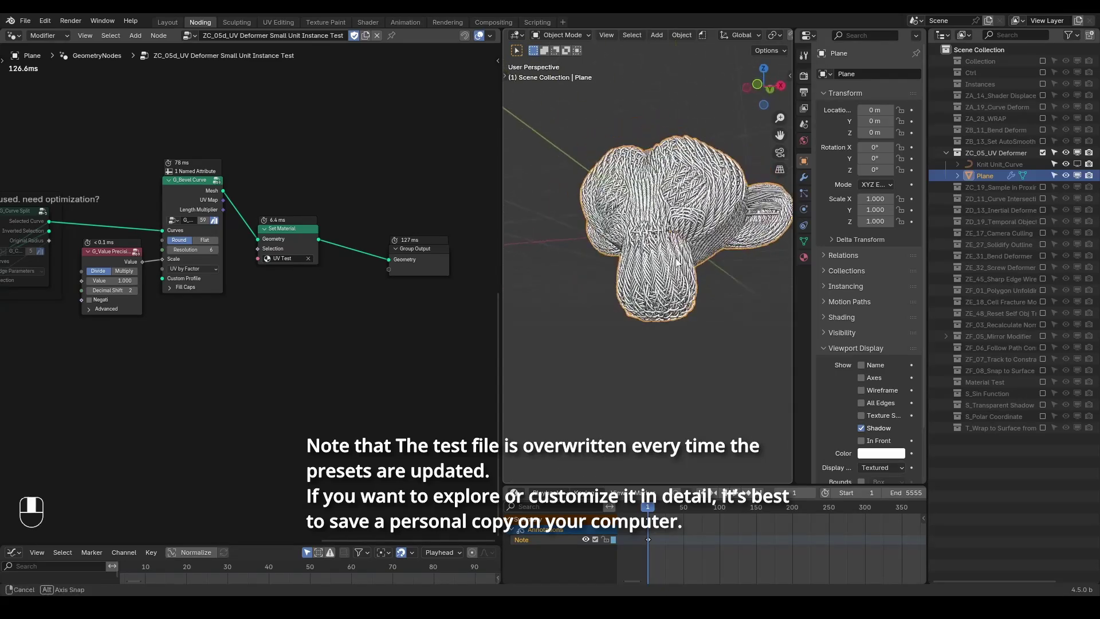
pyautogui.click(804, 181)
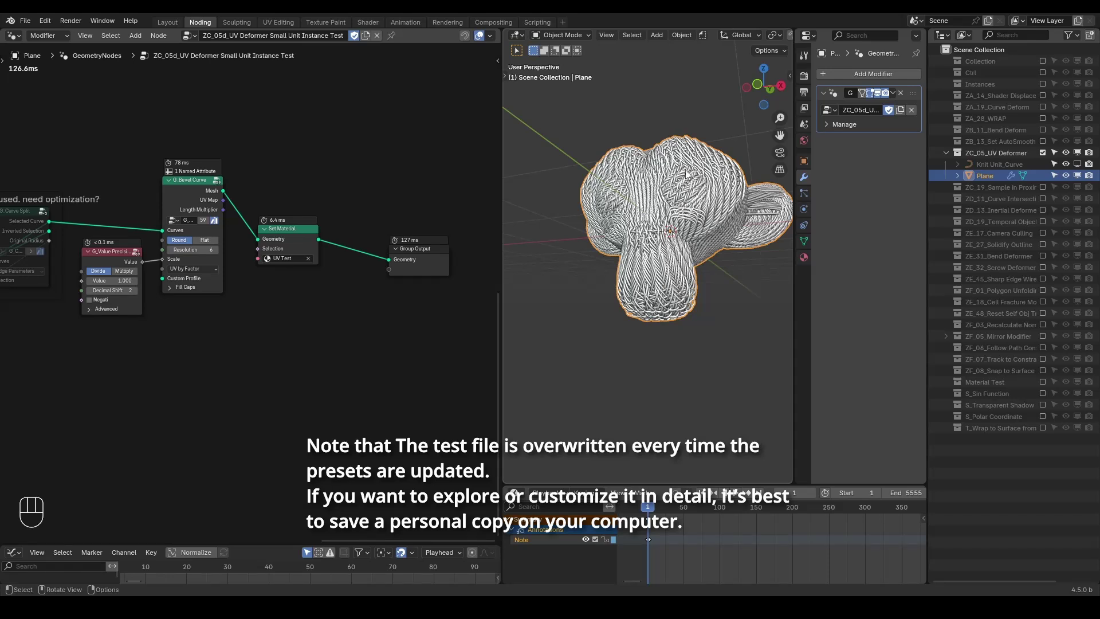
pyautogui.hotkey('shift', 'ctrl', 'alt', 'q')
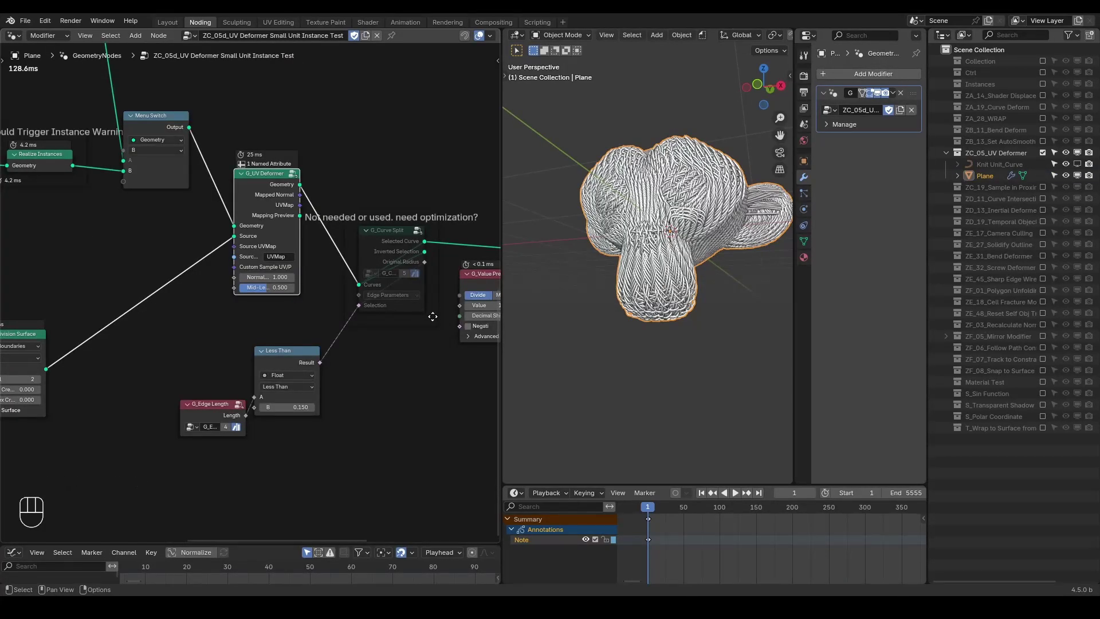
pyautogui.moveTo(450, 344); pyautogui.dragTo(125, 278, button='middle')
pyautogui.scroll(2, 255, 284)
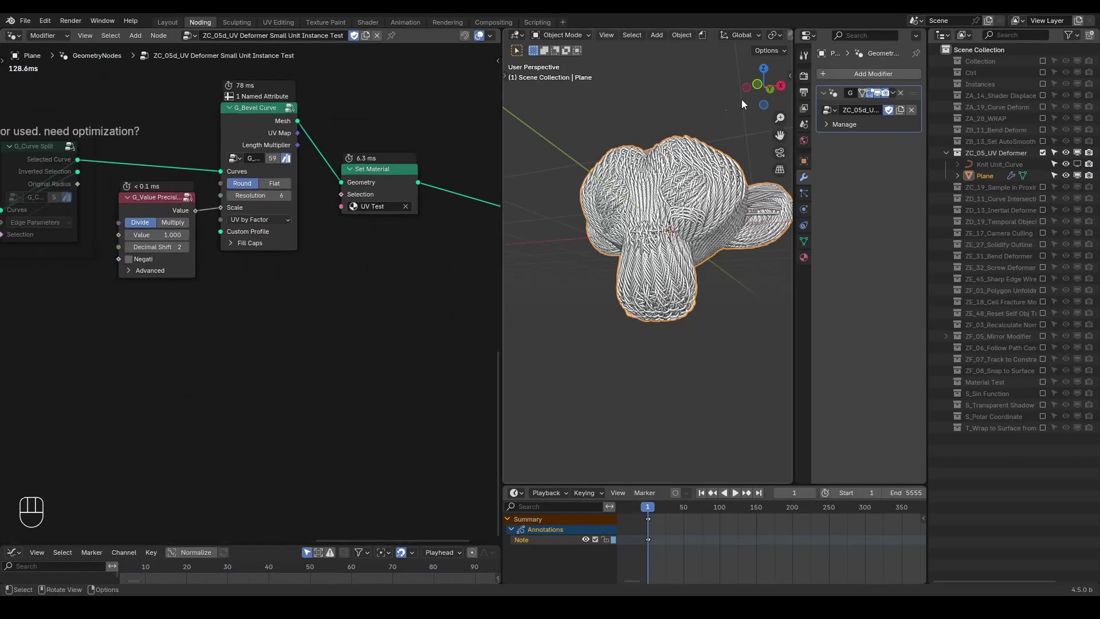
# Step: Exclude the ZC_05_UV Deformer collection, enable Collection again and select the Cube
pyautogui.click(1043, 152)
pyautogui.click(1043, 60)
pyautogui.click(990, 72)
# Step: Add a Geometry Proximity node to the ZA_01_Falloff tree, in the empty area below the Set Position node
pyautogui.scroll(-1, 349, 290)
pyautogui.moveTo(357, 305); pyautogui.dragTo(150, 311, button='middle')
pyautogui.hotkey('ctrl', 'a')
pyautogui.write('geometry')
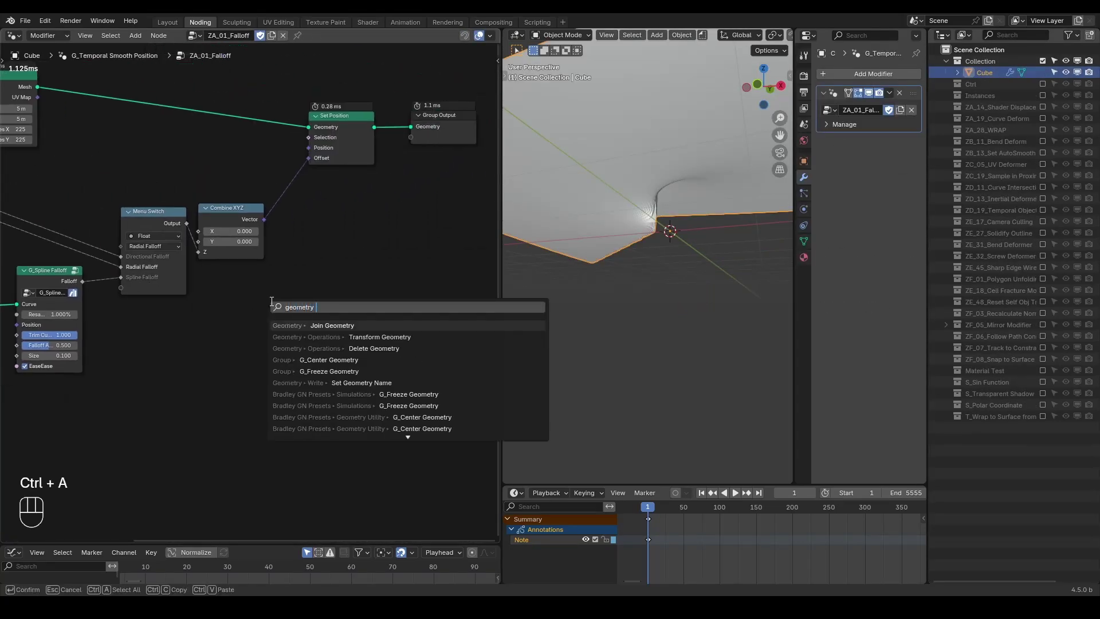
pyautogui.write(' proxi')
pyautogui.press('Return')
pyautogui.click(272, 302)
pyautogui.moveTo(301, 351); pyautogui.dragTo(280, 328, button='middle')
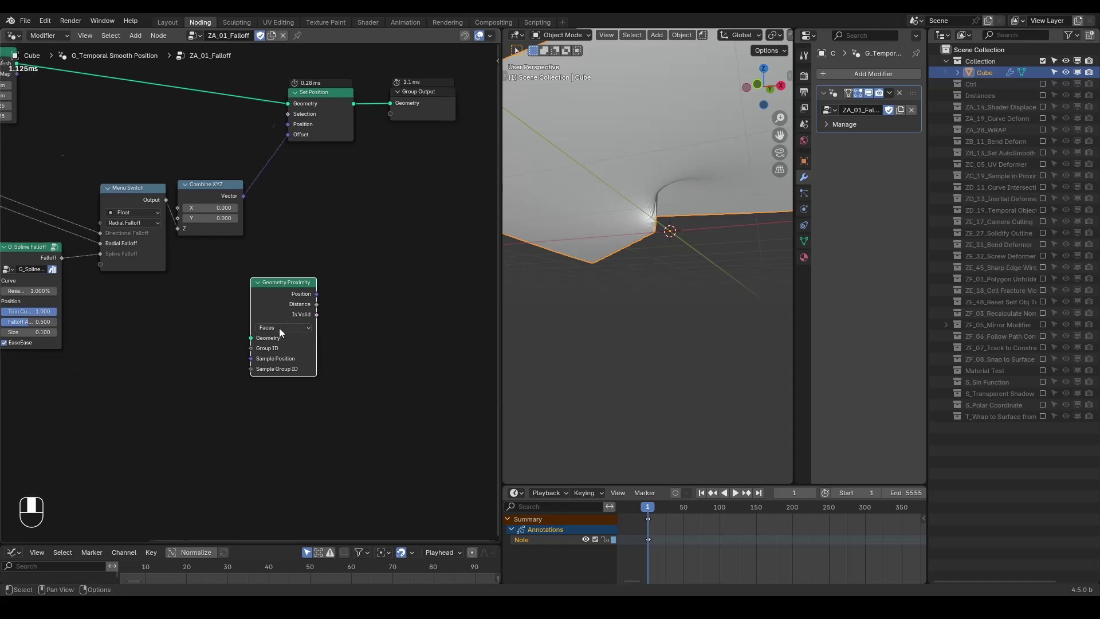
# Step: Add a G_Proximity Falloff group node beside the Geometry Proximity node
pyautogui.scroll(3, 269, 332)
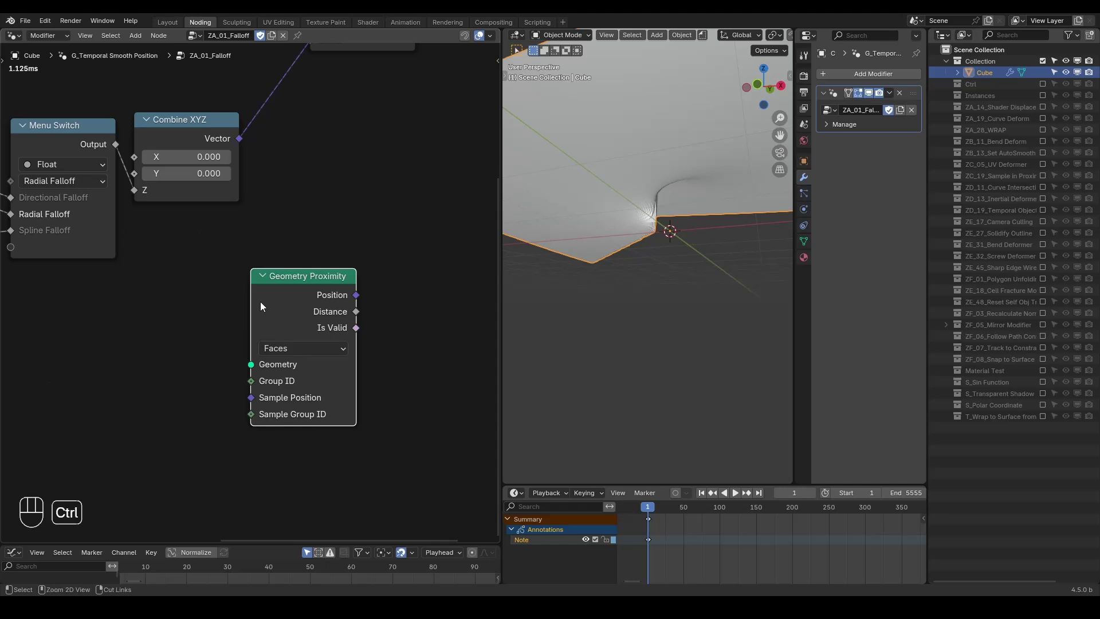
pyautogui.hotkey('ctrl', 'a')
pyautogui.write('proxim')
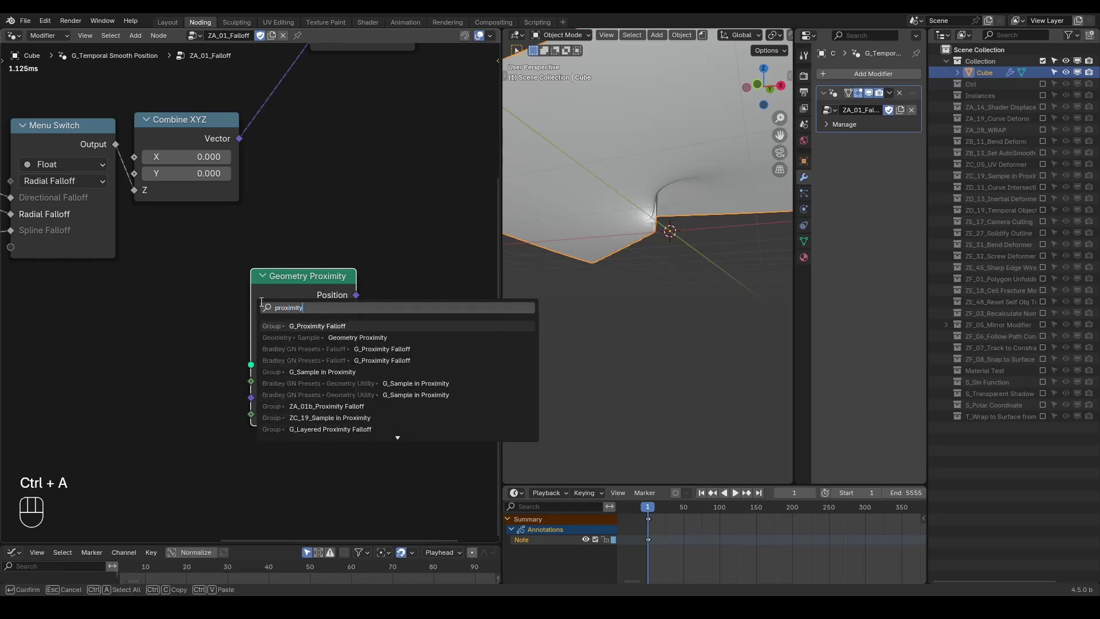
pyautogui.press('Return')
pyautogui.click(379, 259)
pyautogui.moveTo(379, 259); pyautogui.dragTo(341, 204, button='middle')
# Step: Read the input socket tooltips on the G_Proximity Falloff node and the G_Radial Falloff node
pyautogui.scroll(1, 338, 212)
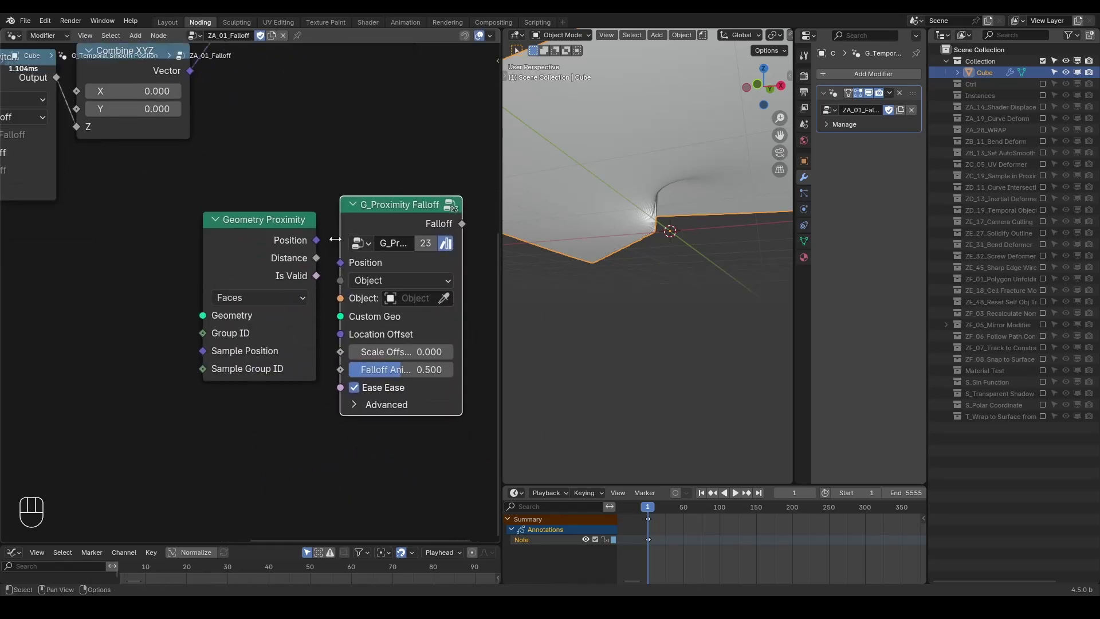
pyautogui.moveTo(341, 353)
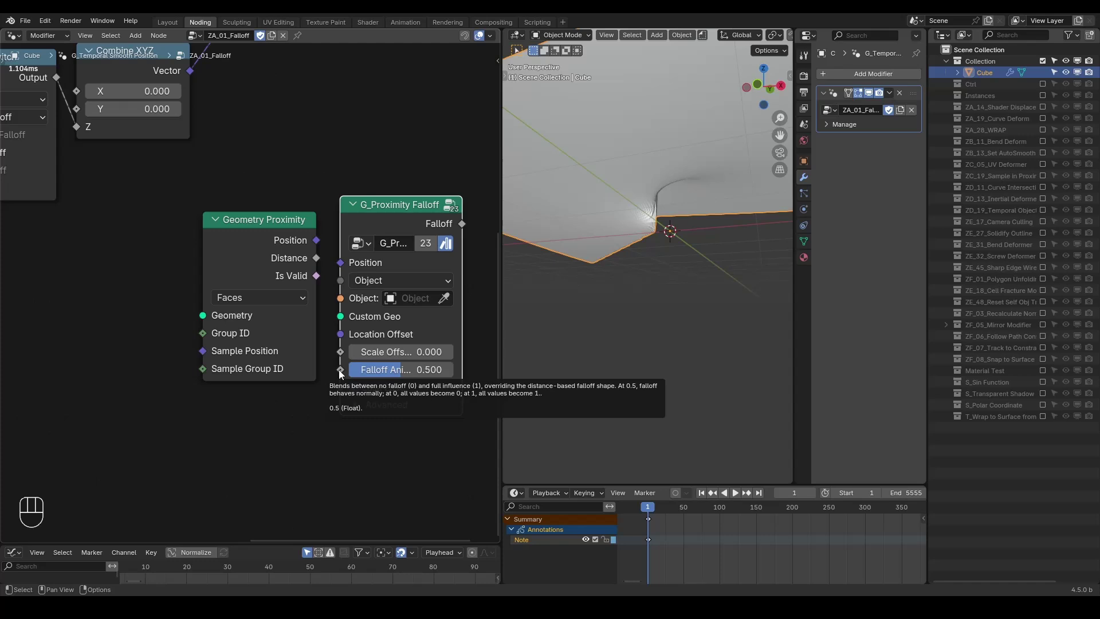
pyautogui.moveTo(115, 222); pyautogui.dragTo(227, 343, button='middle')
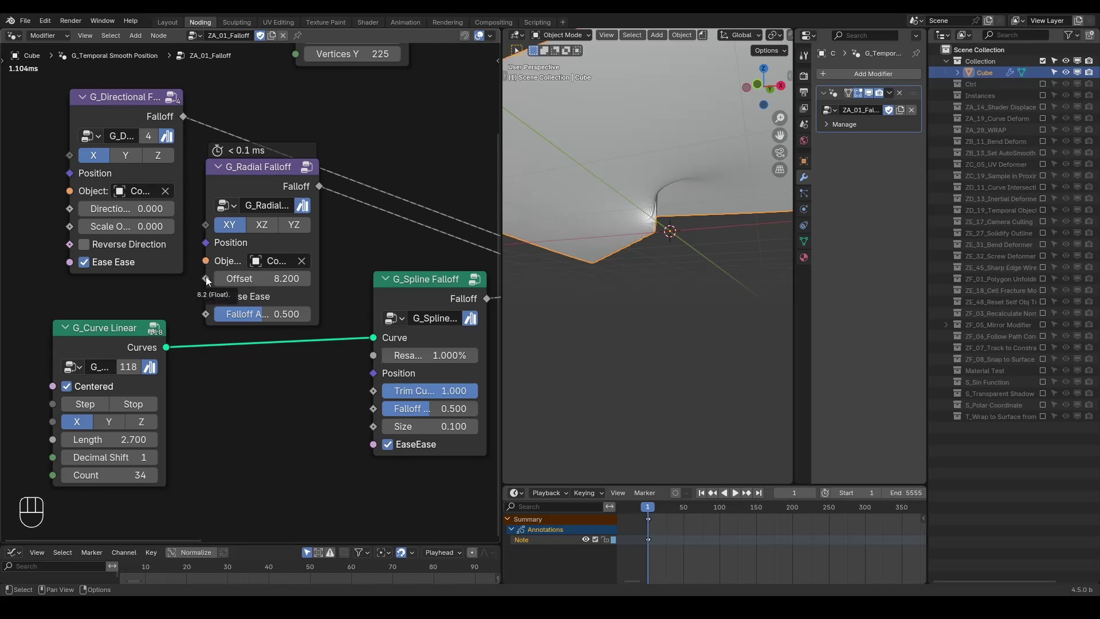
pyautogui.hotkey('shift', 'ctrl', 'alt', 'q')
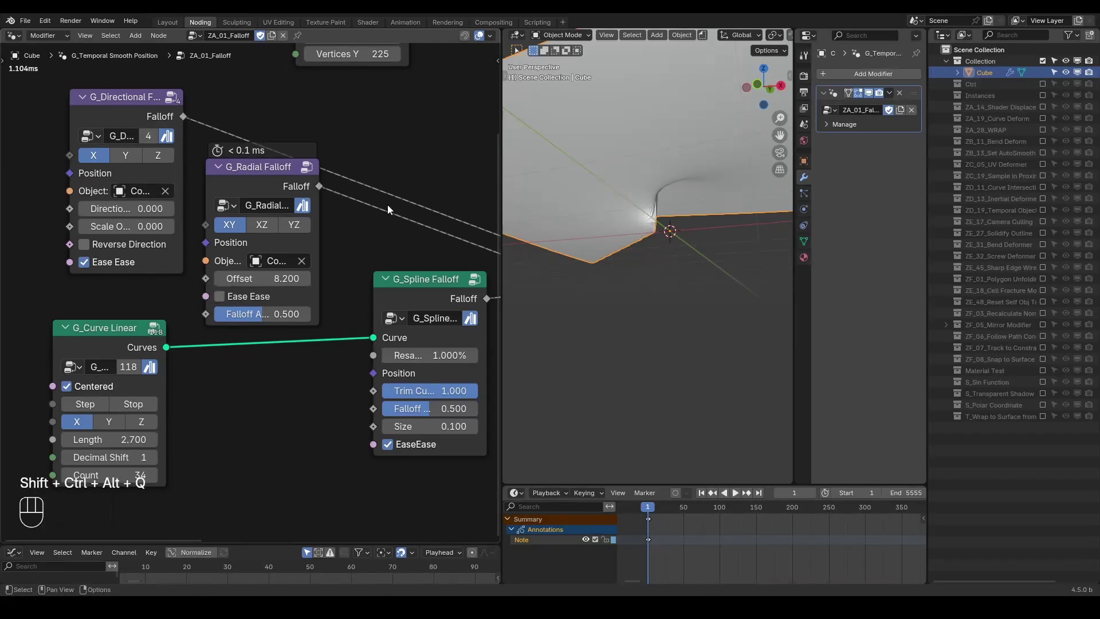
# Step: Enter the G_Proximity Falloff group and examine its labelled frames and internal node network
pyautogui.scroll(-8, 387, 205)
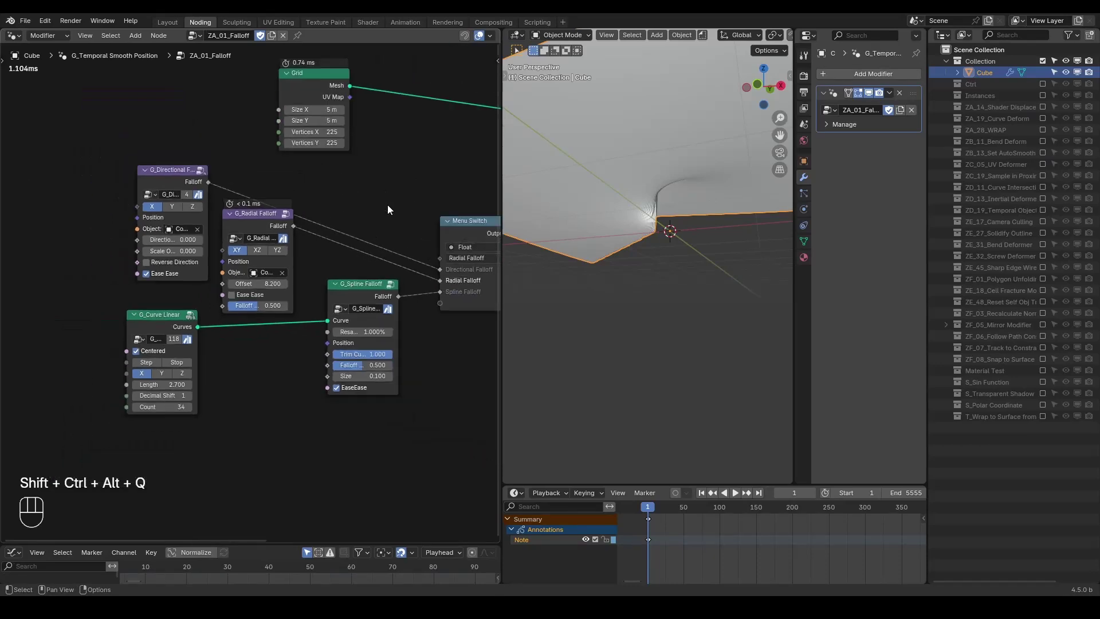
pyautogui.moveTo(417, 253); pyautogui.dragTo(89, 205, button='middle')
pyautogui.scroll(3, 300, 301)
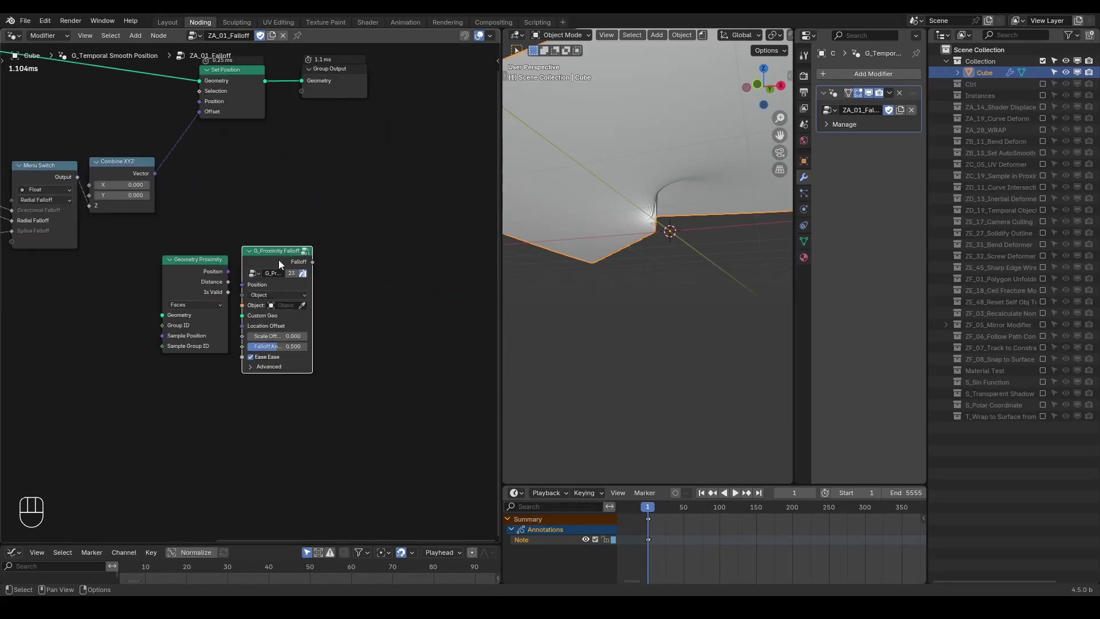
pyautogui.press('Tab')
pyautogui.moveTo(243, 230); pyautogui.dragTo(352, 224, button='middle')
pyautogui.scroll(3, 321, 192)
pyautogui.moveTo(315, 174); pyautogui.dragTo(309, 163)
pyautogui.scroll(-4, 267, 272)
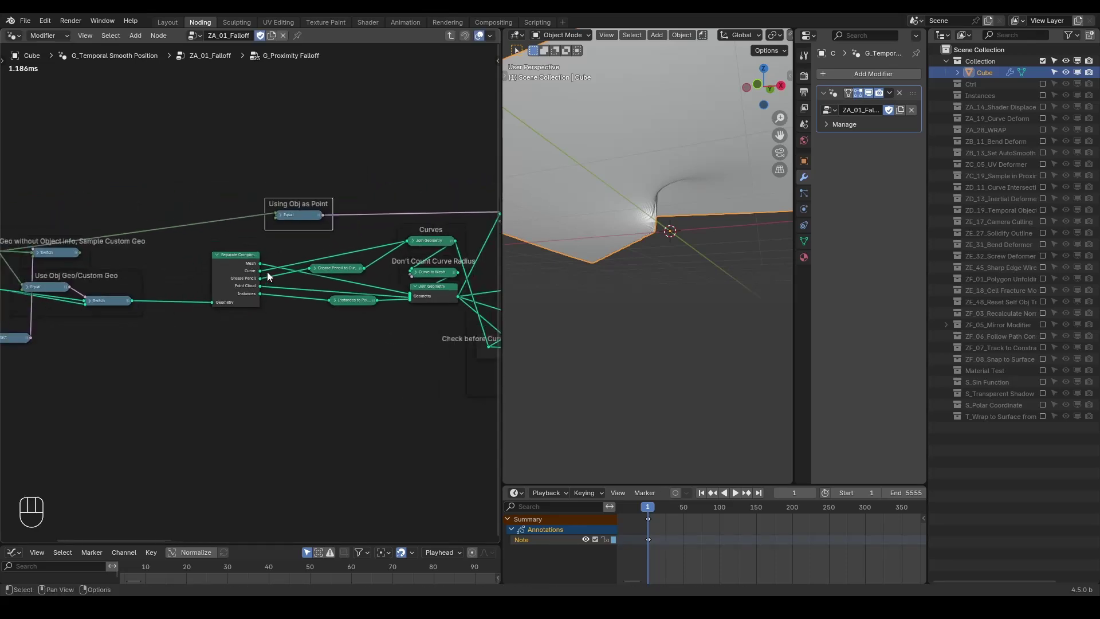
pyautogui.moveTo(171, 292); pyautogui.dragTo(309, 291, button='middle')
pyautogui.scroll(1, 307, 280)
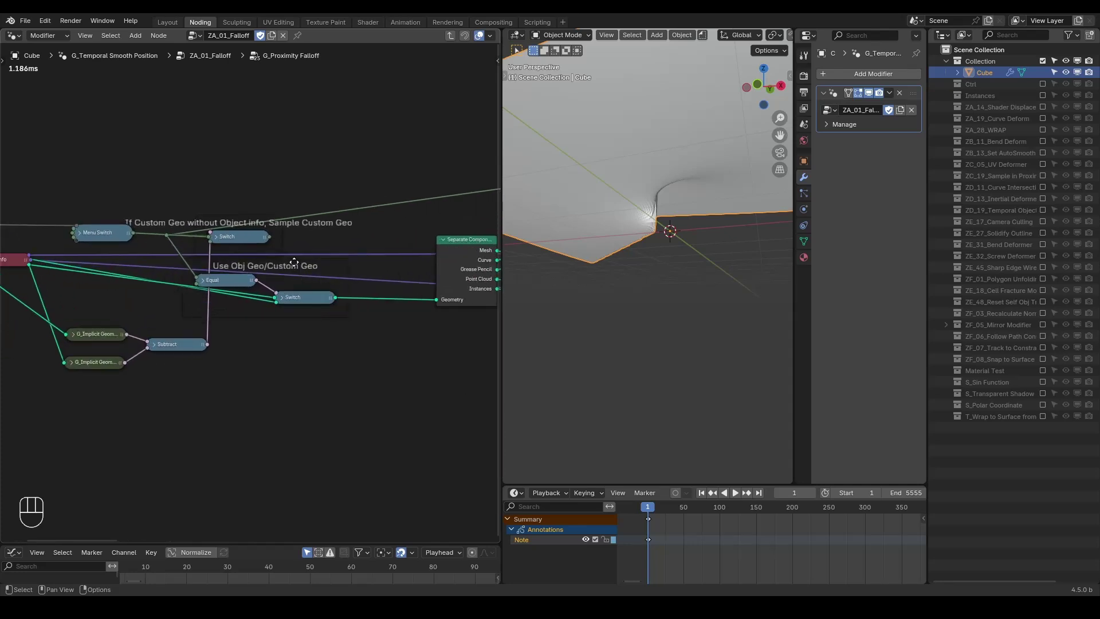
pyautogui.moveTo(296, 264); pyautogui.dragTo(295, 266)
pyautogui.scroll(-6, 370, 325)
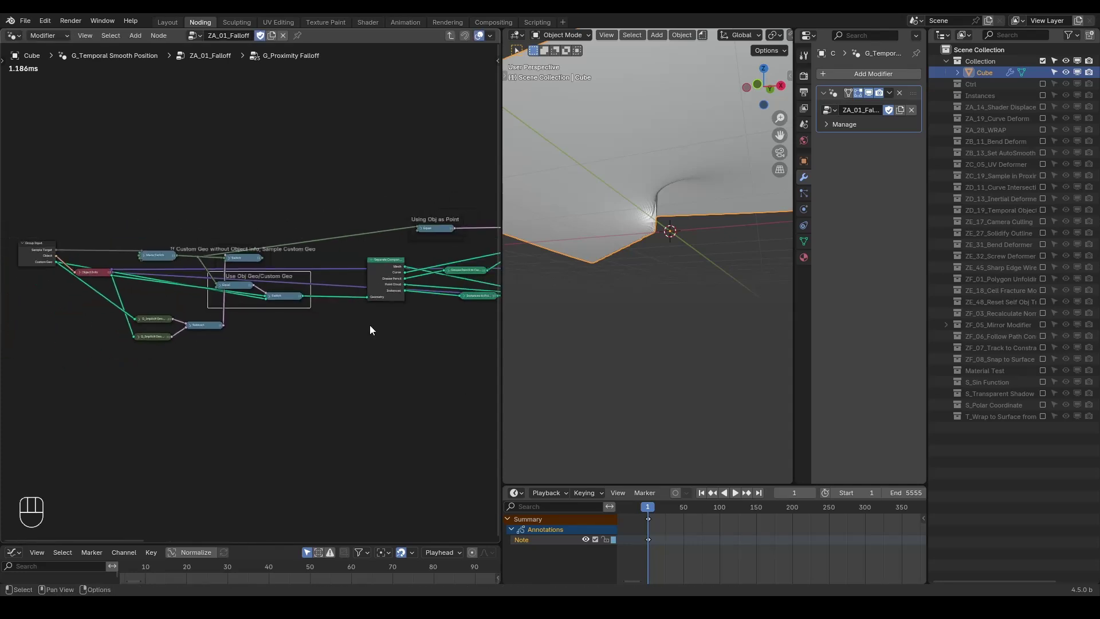
pyautogui.moveTo(442, 312); pyautogui.dragTo(36, 277, button='middle')
pyautogui.scroll(4, 101, 270)
pyautogui.moveTo(107, 272); pyautogui.dragTo(369, 305, button='middle')
pyautogui.scroll(10, 369, 305)
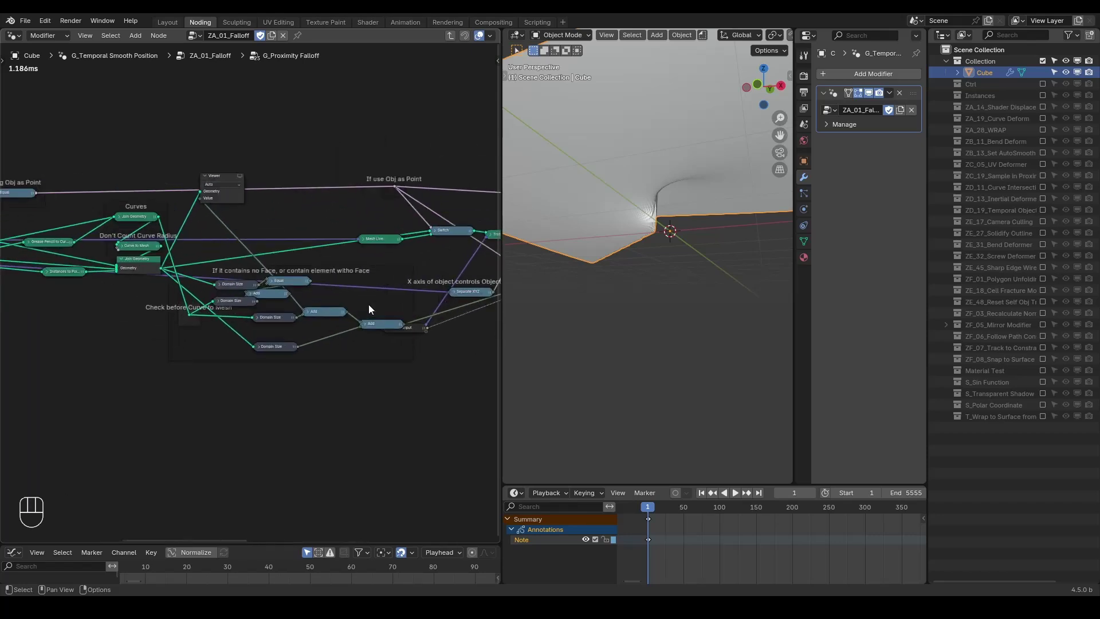
# Step: Examine the Range Type Function, Avoid Min Max Collision and Distance into Falloff frames inside the G_Proximity Falloff group
pyautogui.moveTo(316, 254); pyautogui.dragTo(317, 257)
pyautogui.moveTo(365, 355); pyautogui.dragTo(35, 261, button='middle')
pyautogui.moveTo(222, 216); pyautogui.dragTo(222, 215)
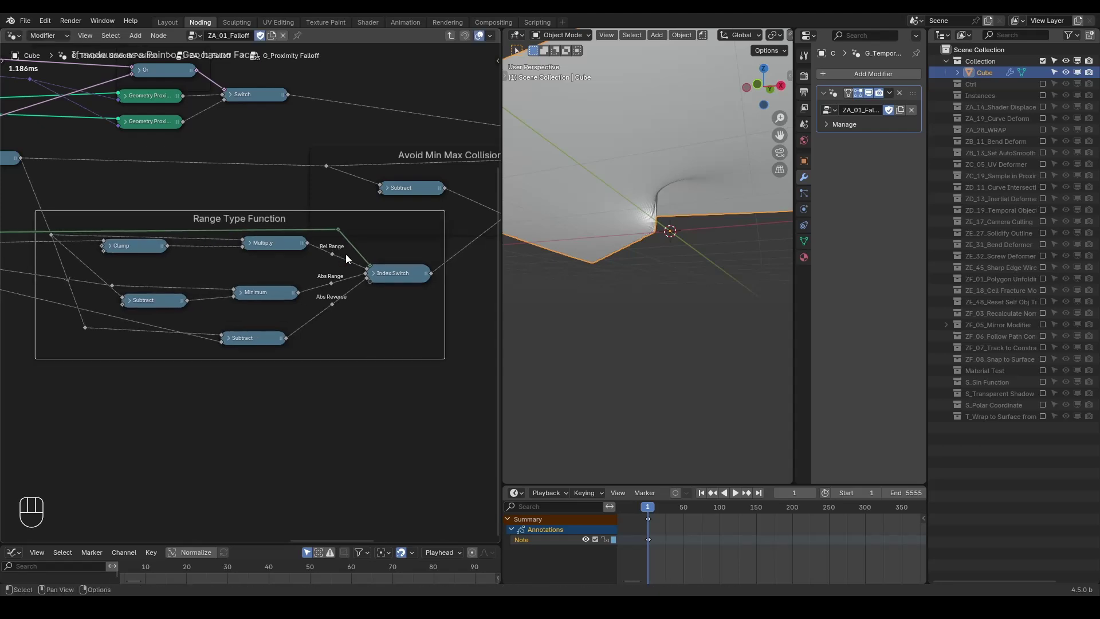
pyautogui.scroll(-2, 345, 253)
pyautogui.moveTo(432, 186); pyautogui.dragTo(236, 193, button='middle')
pyautogui.moveTo(236, 193); pyautogui.dragTo(241, 181)
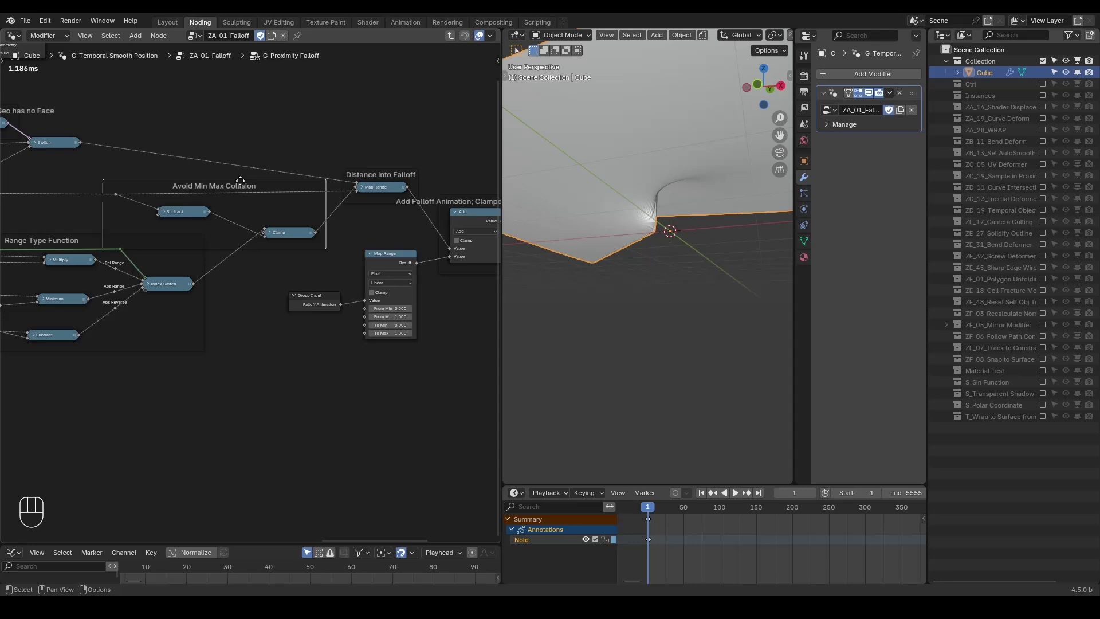
pyautogui.scroll(-2, 240, 181)
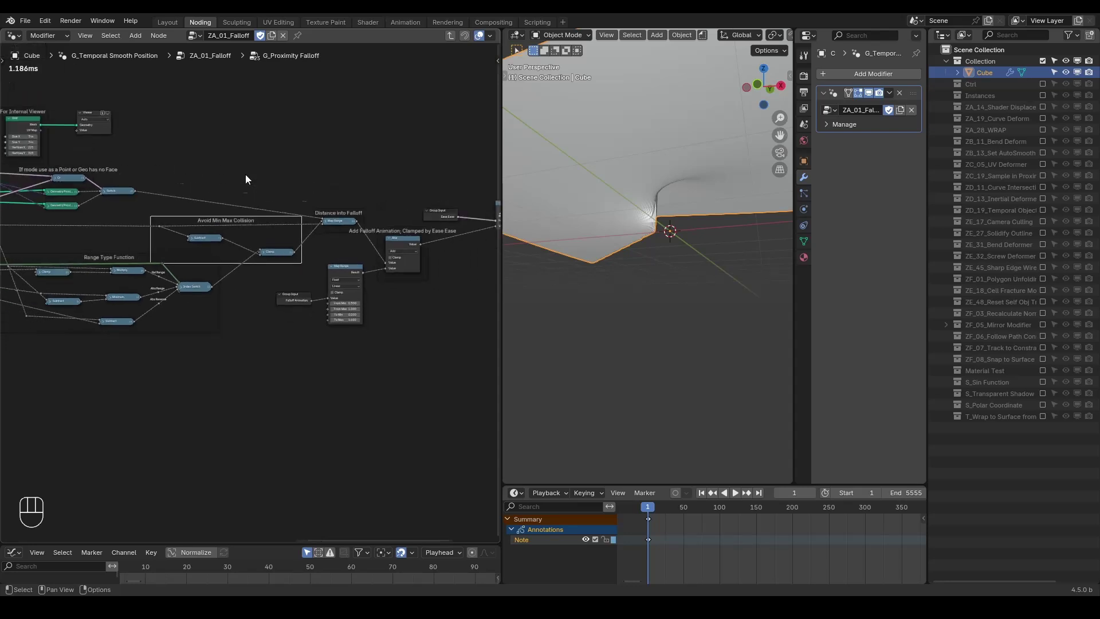
# Step: Leave the G_Proximity Falloff group and switch the modifier's node tree to ZA_01b_Proximity Falloff
pyautogui.click(450, 34)
pyautogui.click(195, 35)
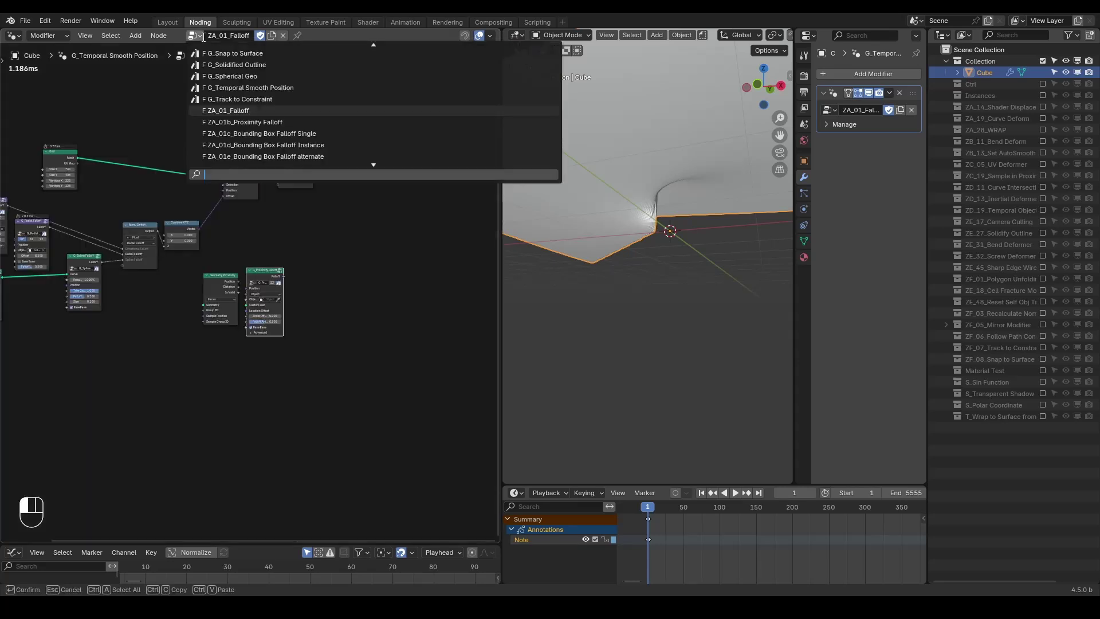
pyautogui.click(248, 122)
pyautogui.moveTo(278, 251); pyautogui.dragTo(321, 229, button='middle')
pyautogui.moveTo(608, 184); pyautogui.dragTo(655, 229, button='middle')
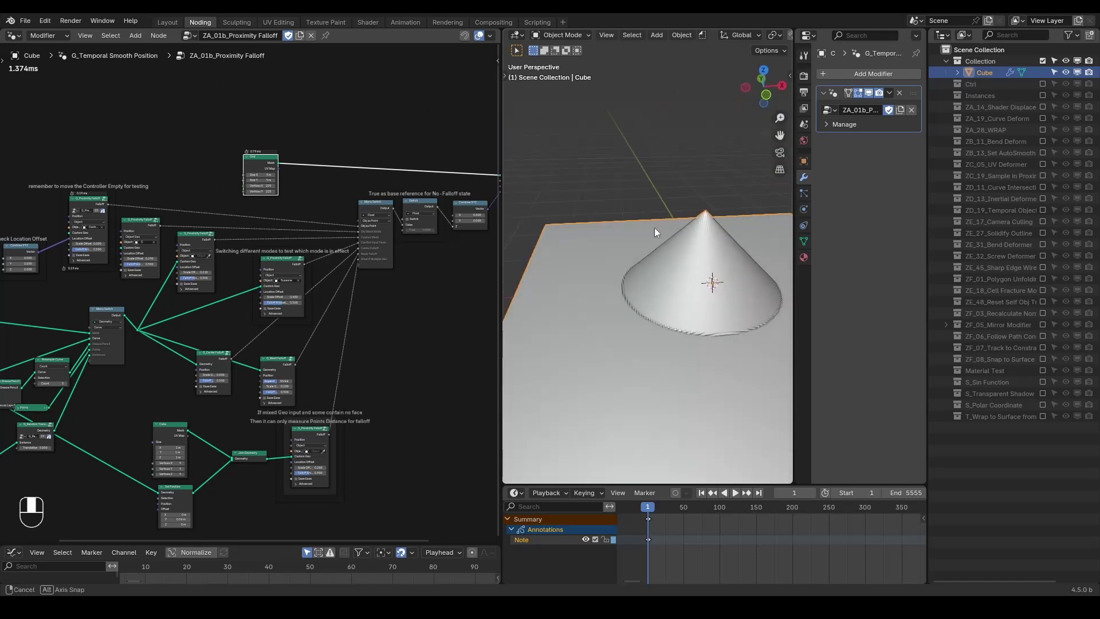
# Step: Enable the Ctrl collection in the scene and select its Controller empty
pyautogui.click(1042, 83)
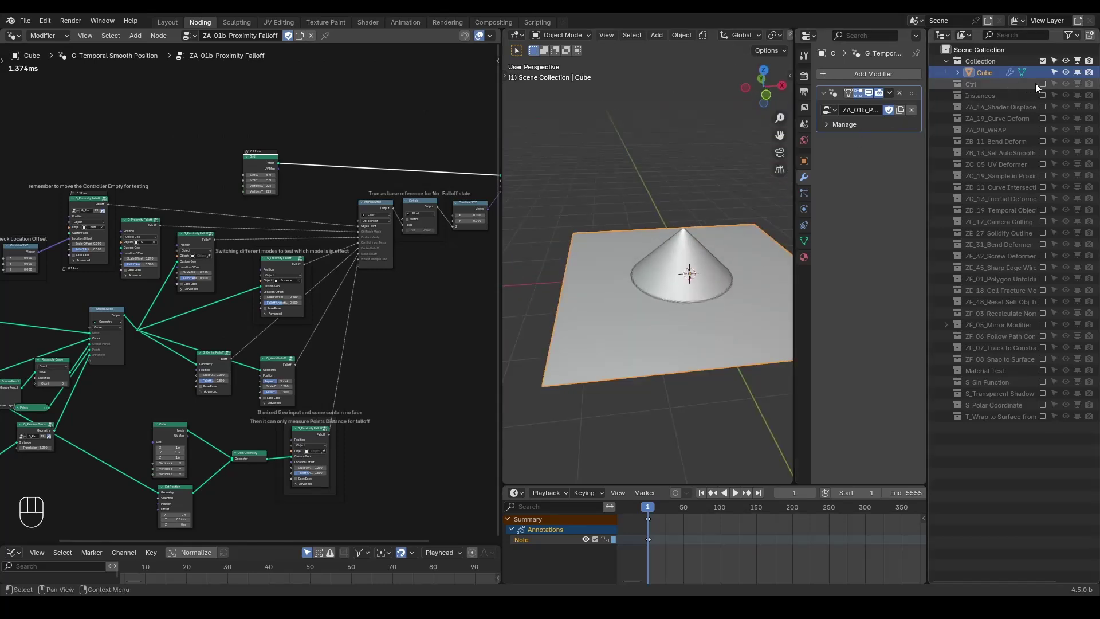
pyautogui.click(1009, 107)
pyautogui.click(1009, 109)
# Step: Try moving and scaling the Controller empty to preview its influence on the cone-shaped proximity falloff
pyautogui.press('g')
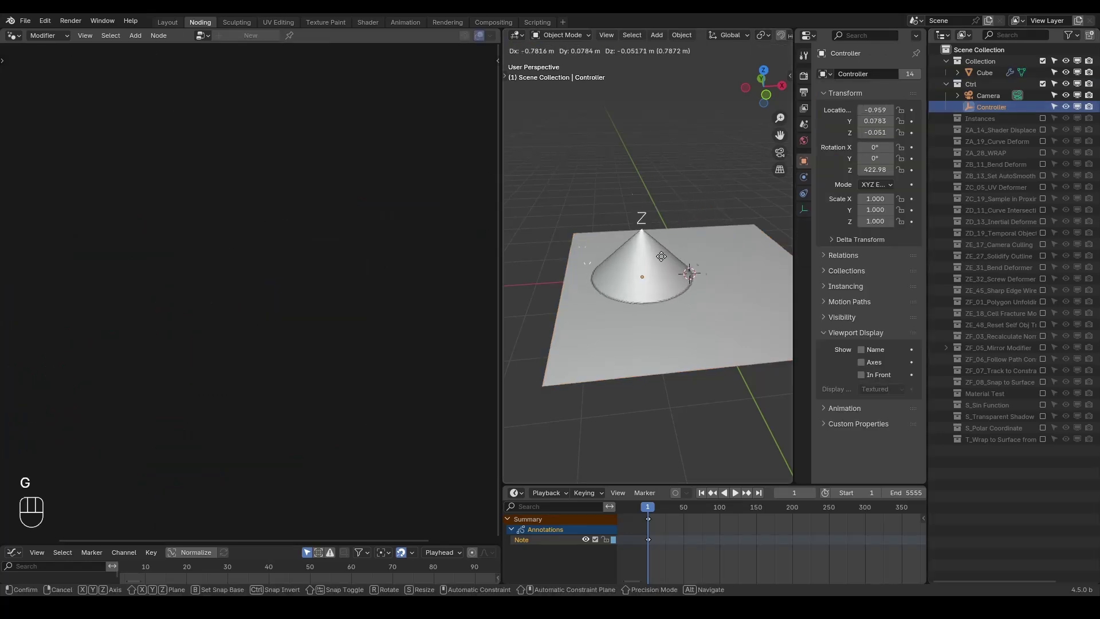
pyautogui.press('s')
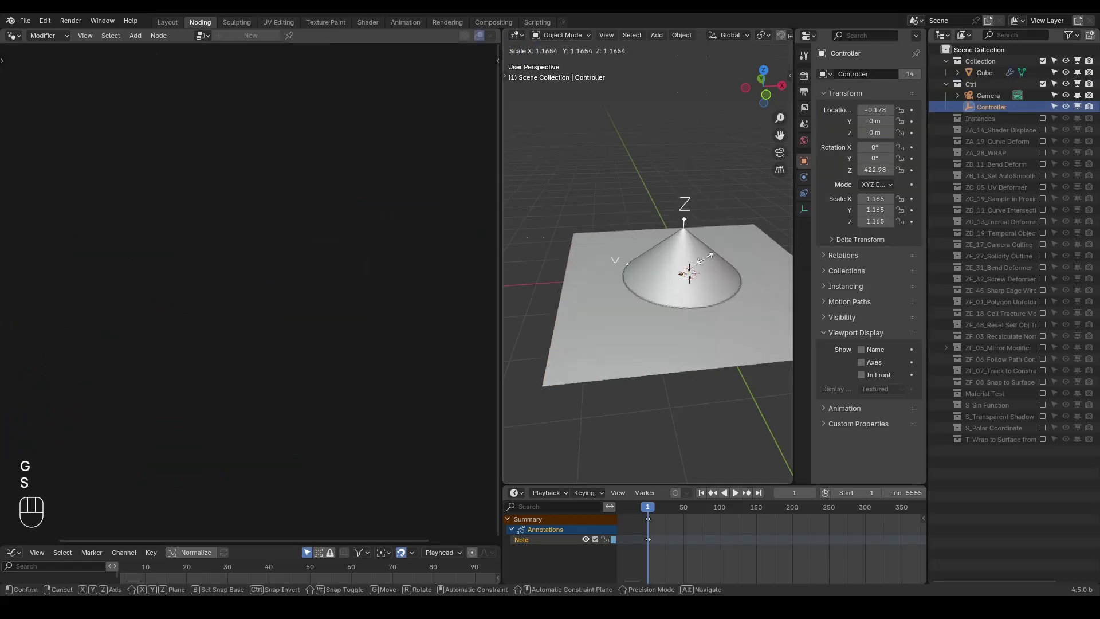
pyautogui.rightClick(705, 259)
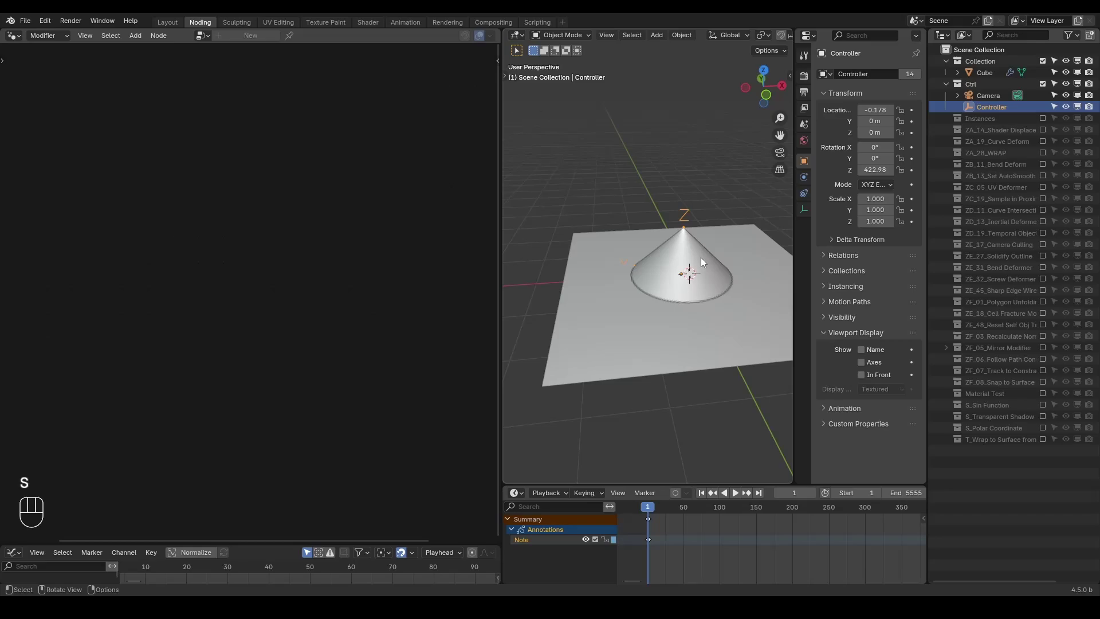